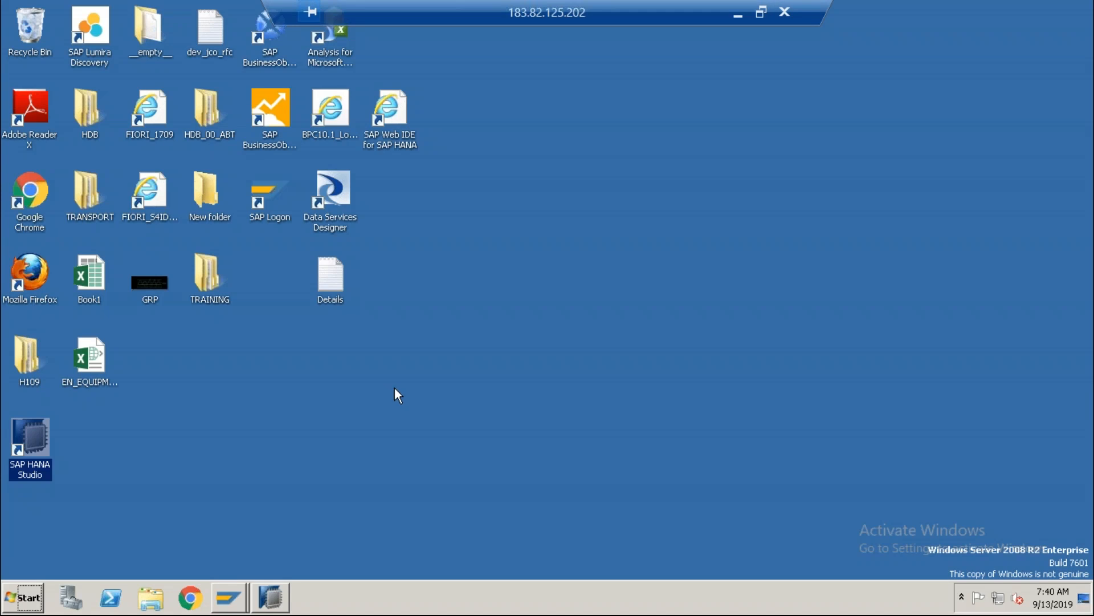
# Step: Open the Details text file from the desktop and examine the Hana(B4HANA) connection details
pyautogui.doubleClick(331, 280)
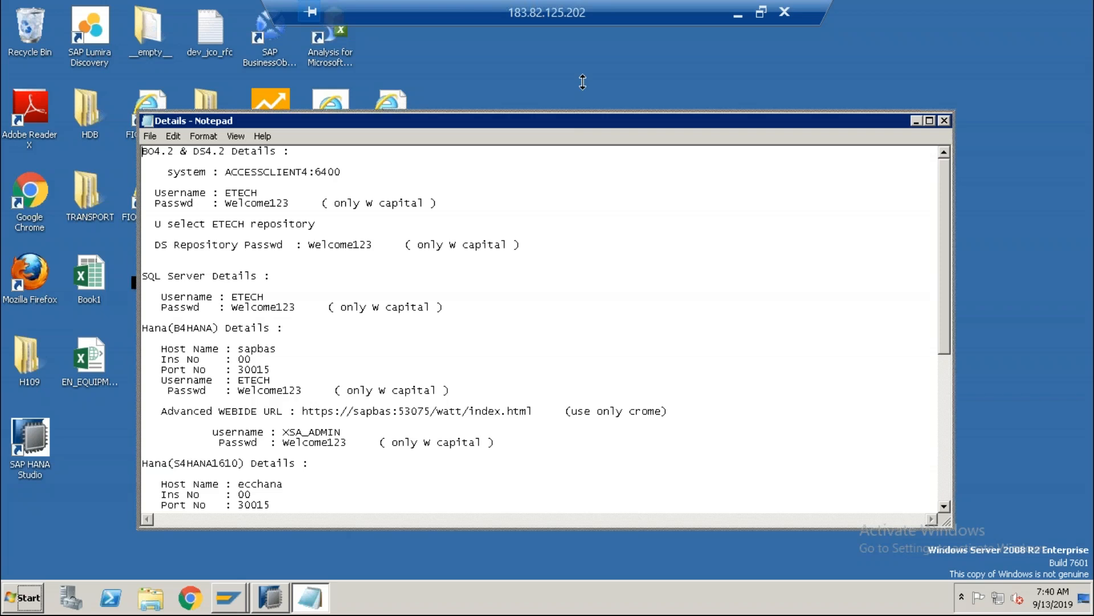
pyautogui.moveTo(583, 120); pyautogui.dragTo(584, 42)
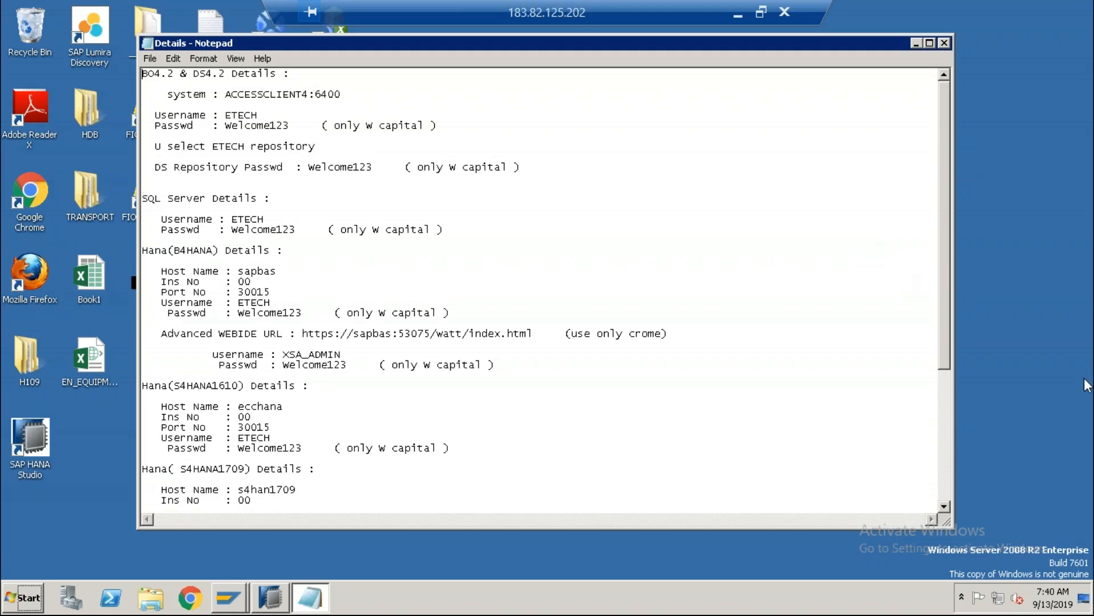
pyautogui.click(467, 312)
pyautogui.press('Up')
pyautogui.press('Up')
pyautogui.press('Up')
pyautogui.press('Up')
pyautogui.press('Up')
pyautogui.moveTo(453, 313); pyautogui.dragTo(432, 313)
pyautogui.click(511, 374)
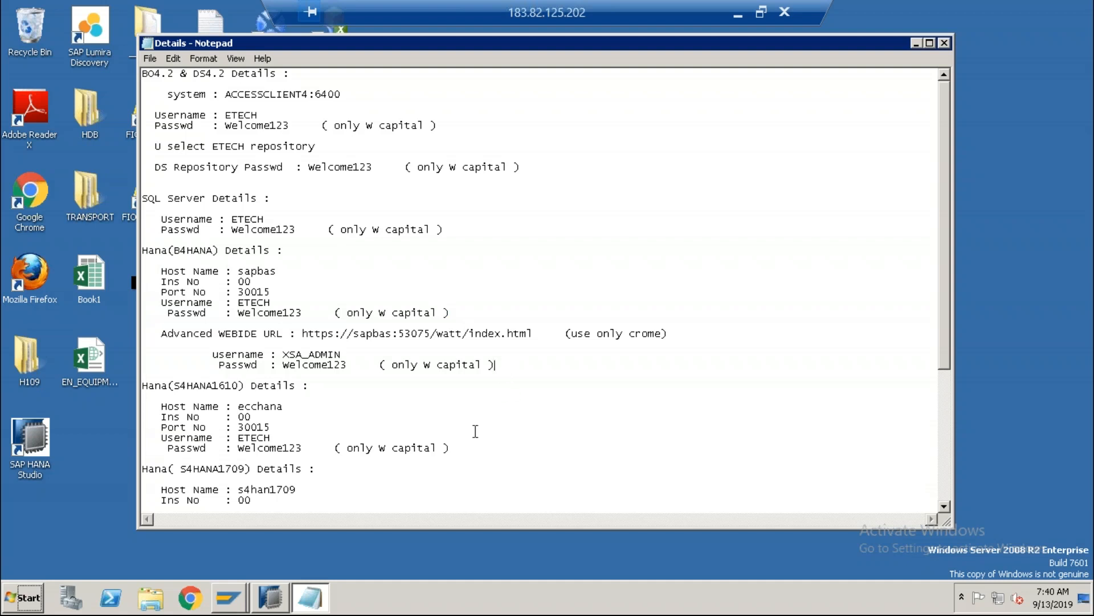
# Step: Examine the S4HANA1610, S4HANA1709 and BW7.5 connection details in the Details note and close it
pyautogui.moveTo(175, 386); pyautogui.dragTo(241, 386)
pyautogui.click(513, 452)
pyautogui.scroll(-1, 515, 455)
pyautogui.scroll(-2, 515, 454)
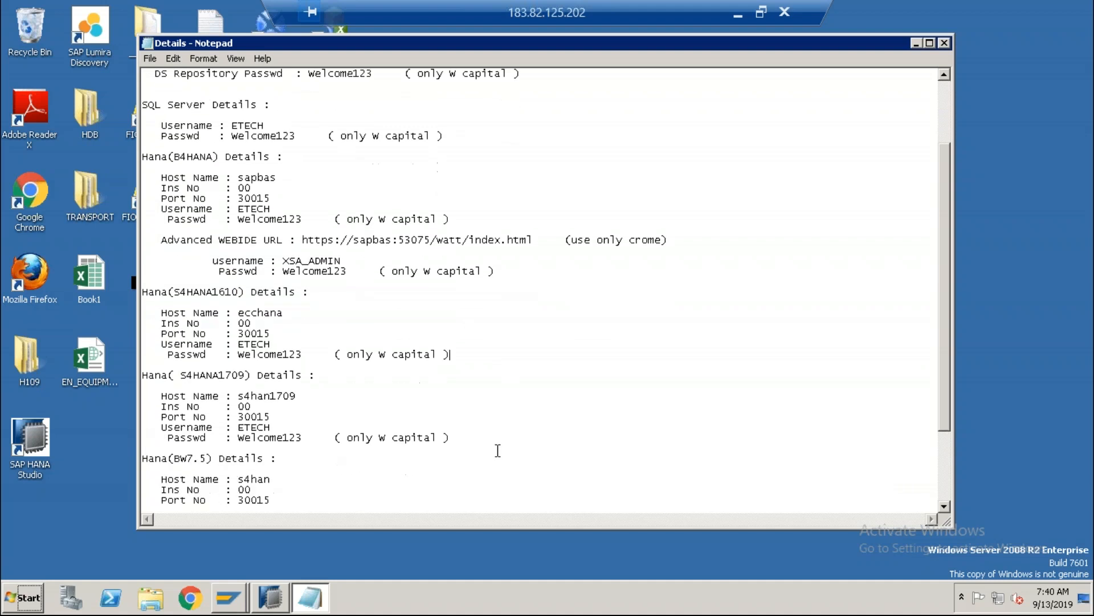
pyautogui.moveTo(213, 292); pyautogui.dragTo(244, 291)
pyautogui.moveTo(219, 375); pyautogui.dragTo(245, 375)
pyautogui.click(458, 432)
pyautogui.scroll(-2, 456, 431)
pyautogui.moveTo(284, 442); pyautogui.dragTo(193, 386)
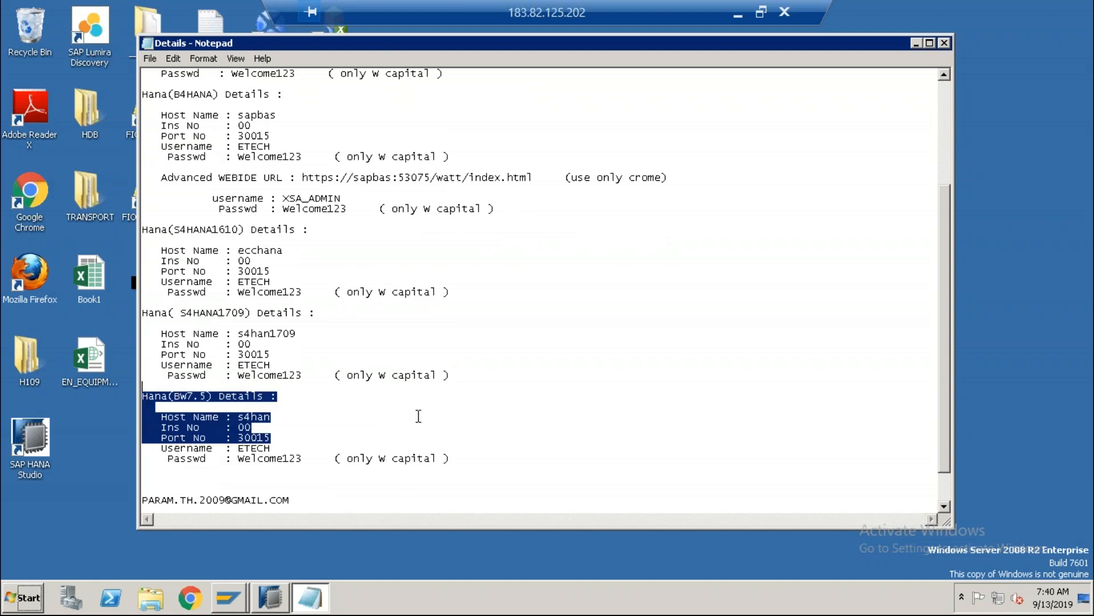
pyautogui.scroll(-2, 418, 415)
pyautogui.scroll(4, 530, 388)
pyautogui.scroll(3, 530, 388)
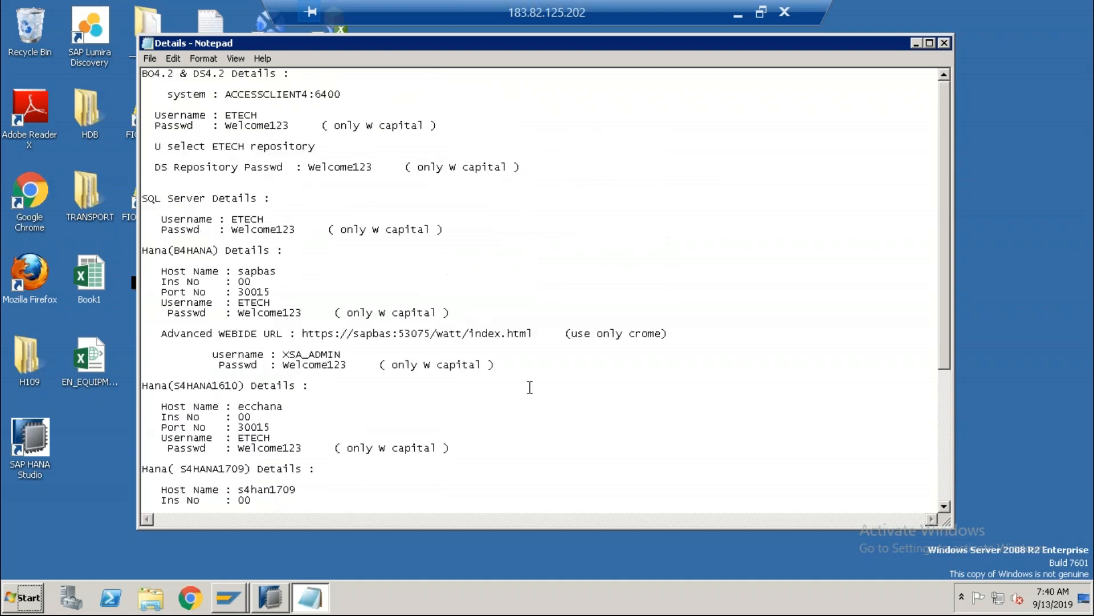
pyautogui.click(501, 407)
pyautogui.click(148, 44)
pyautogui.click(163, 142)
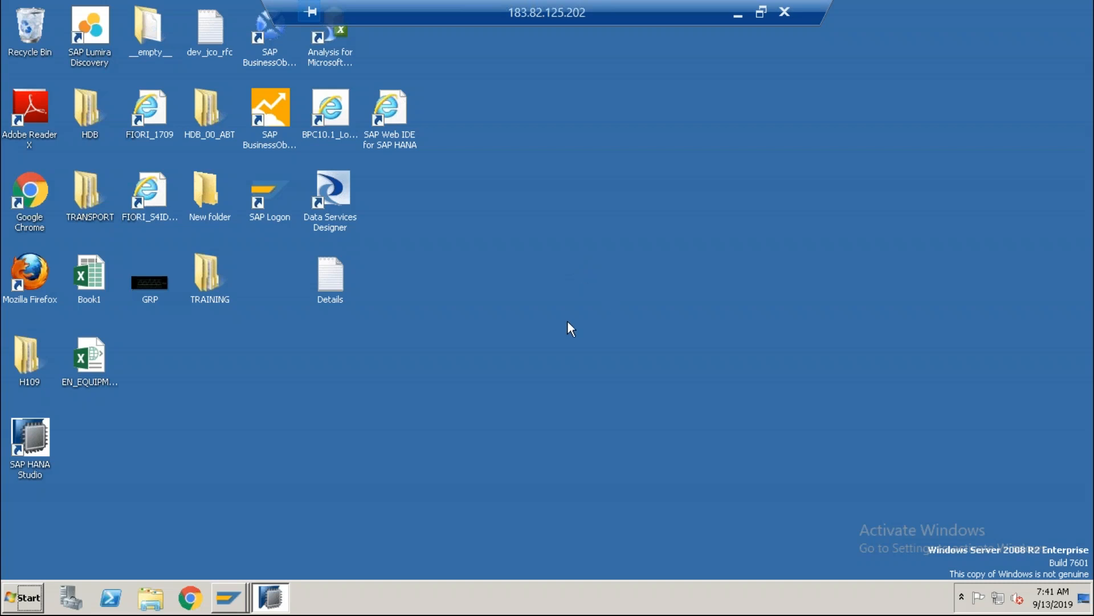
# Step: Switch to SAP Logon 750 and highlight the S4HANA1610, S4HANA1709 and S4HANA1809 connections
pyautogui.click(228, 597)
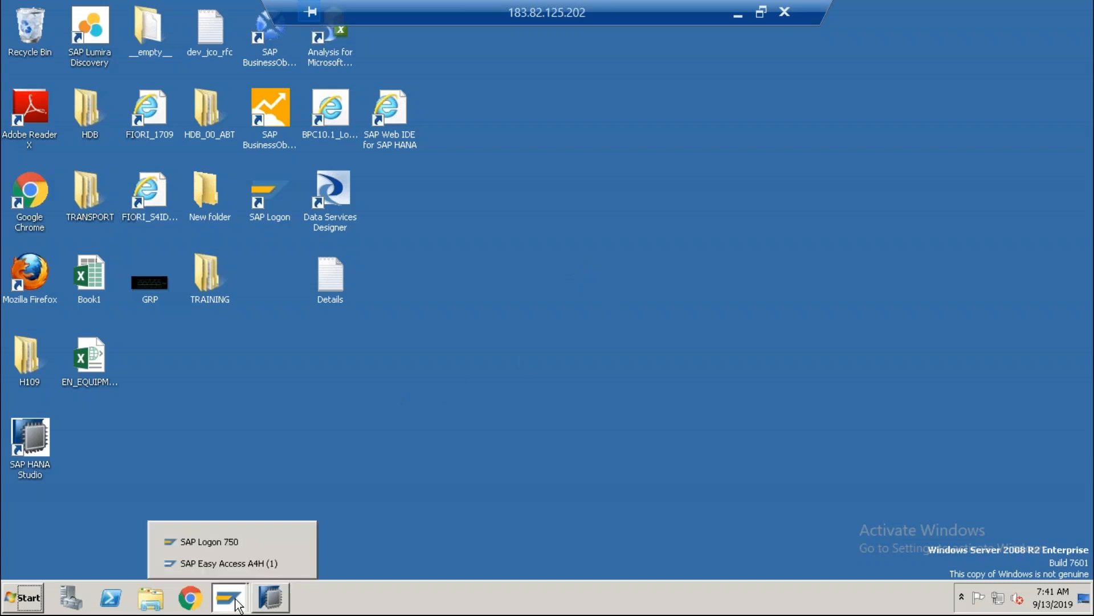
pyautogui.click(228, 543)
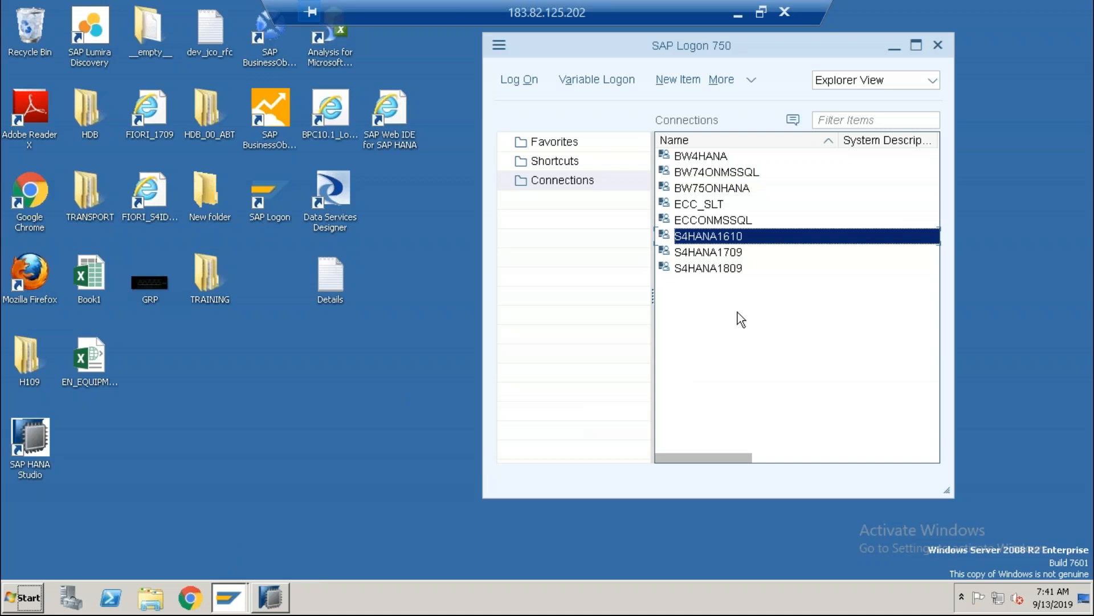
pyautogui.keyDown('shift'); pyautogui.click(772, 256); pyautogui.keyUp('shift')
pyautogui.keyDown('shift'); pyautogui.click(771, 268); pyautogui.keyUp('shift')
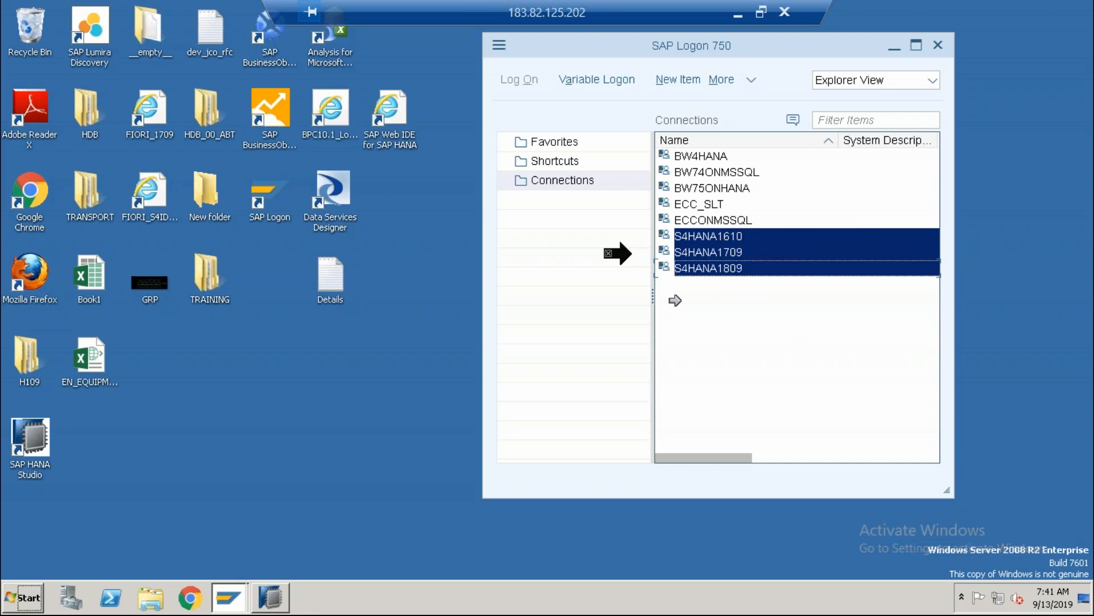
# Step: Highlight the two ECC connections, followed by BW4HANA, BW74ONMSSQL and BW75ONHANA, and minimize the logon window
pyautogui.click(720, 205)
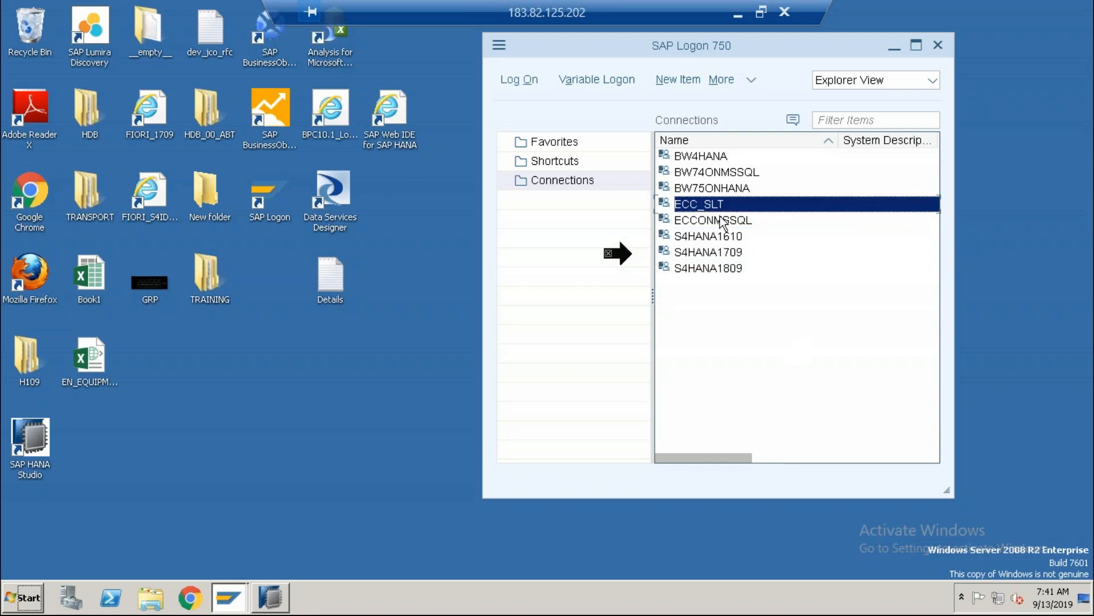
pyautogui.keyDown('shift'); pyautogui.click(727, 226); pyautogui.keyUp('shift')
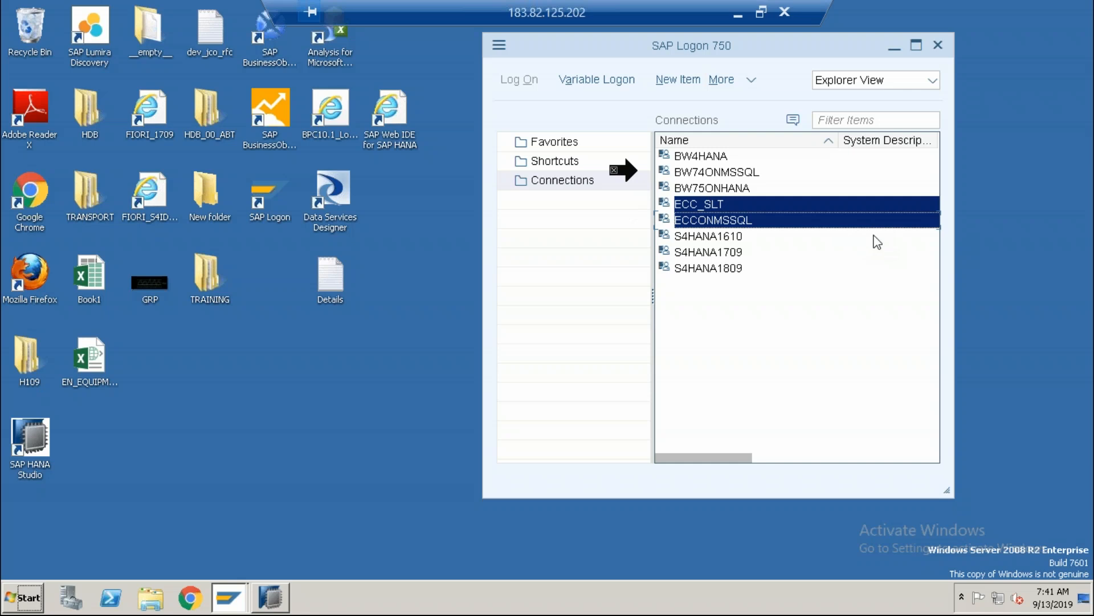
pyautogui.click(784, 160)
pyautogui.hotkey('shift', 'Down')
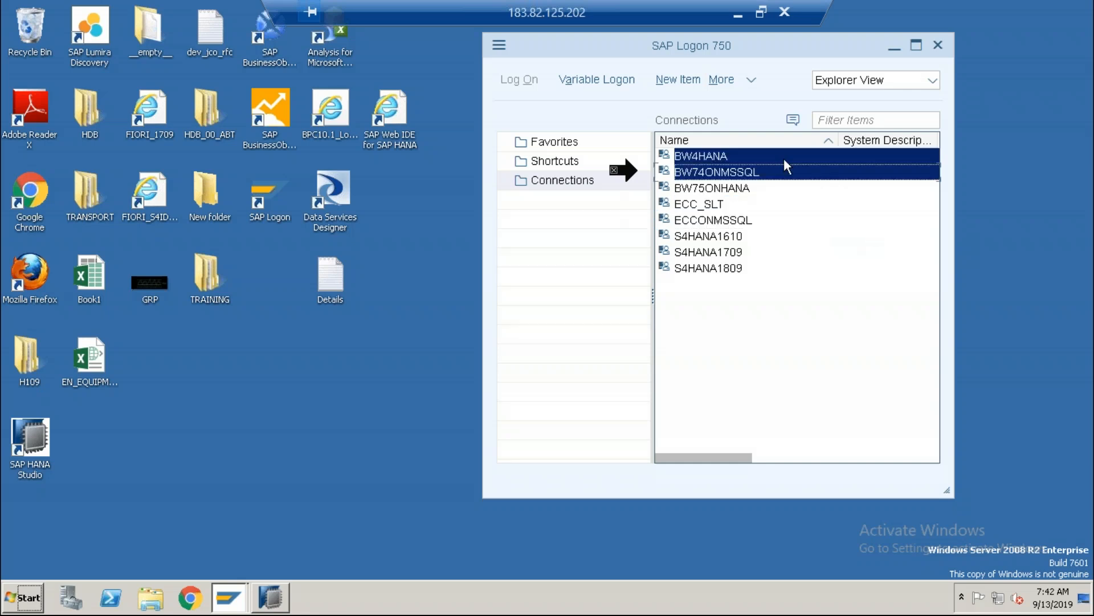
pyautogui.hotkey('shift', 'Down')
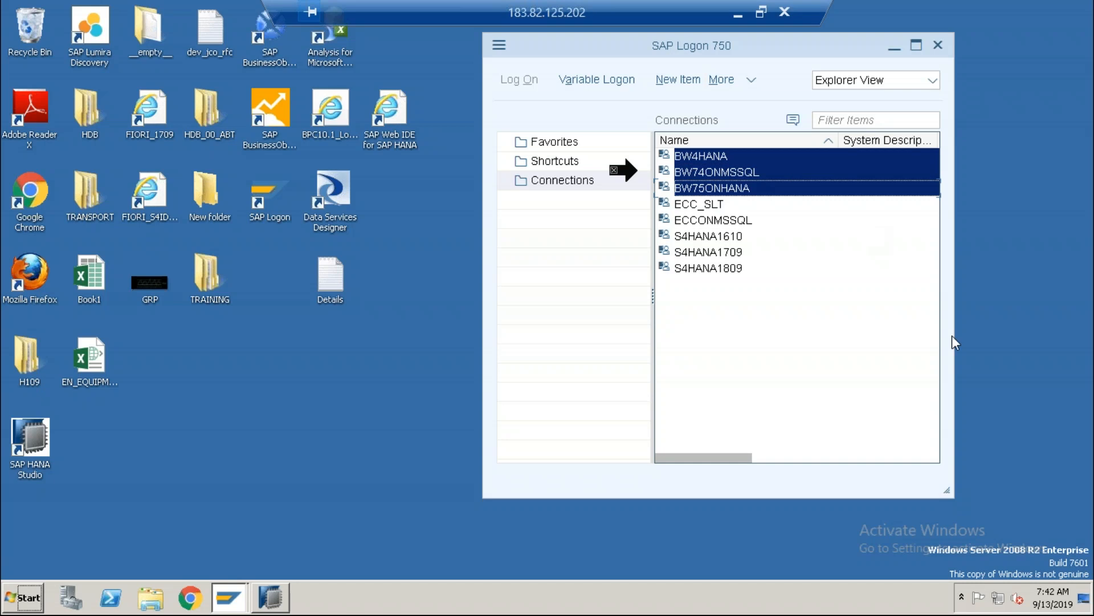
pyautogui.moveTo(702, 55); pyautogui.dragTo(580, 83)
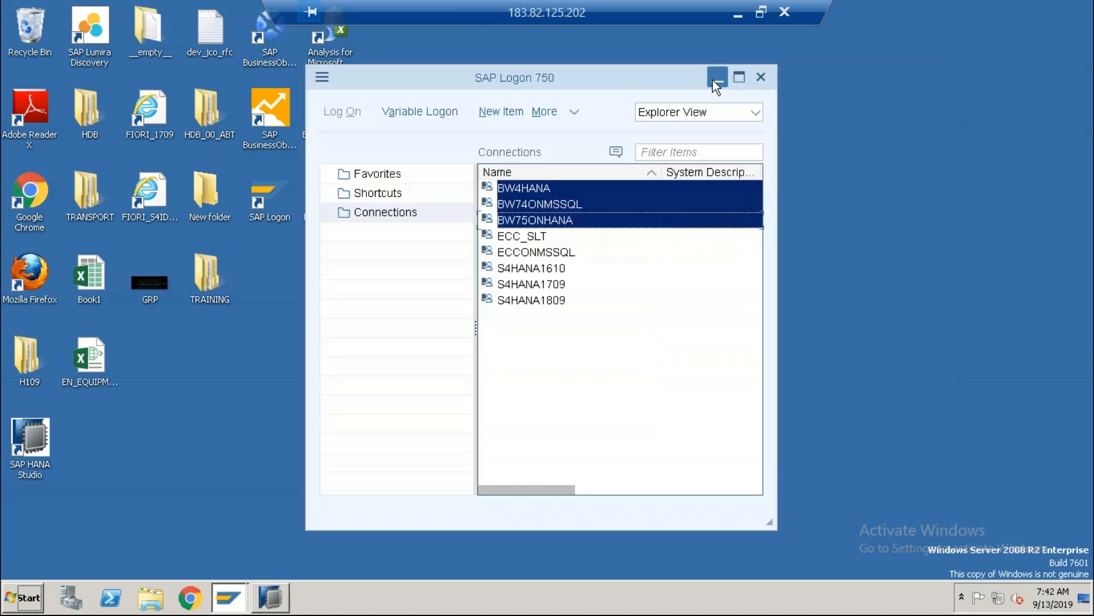
pyautogui.click(713, 79)
# Step: Switch to SAP HANA Studio, maximize it and expand the HDB (BAN) system to show its folders
pyautogui.click(284, 599)
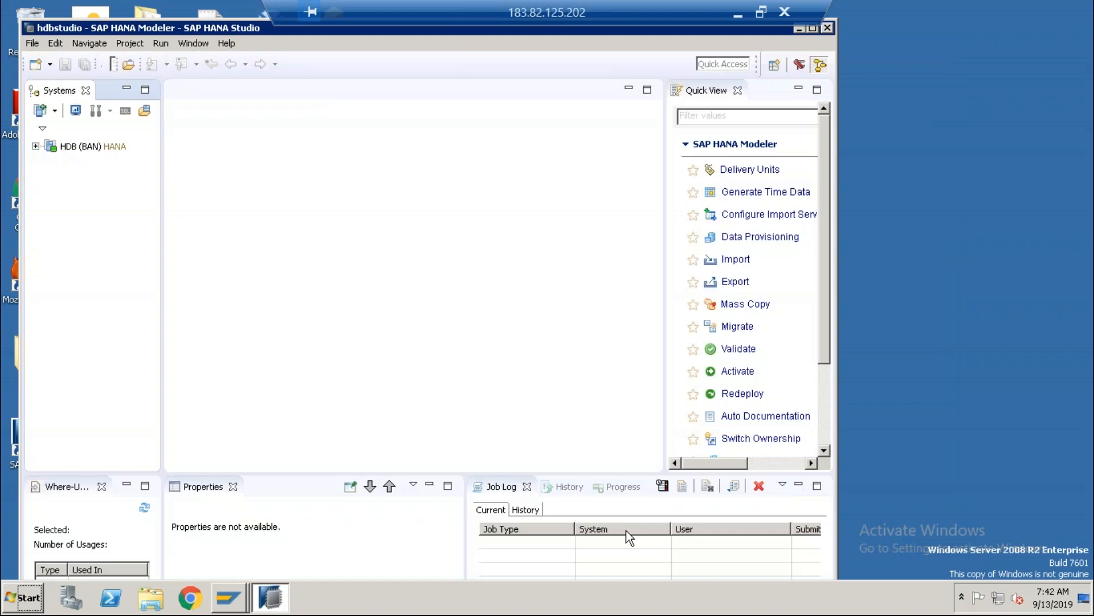
pyautogui.click(815, 29)
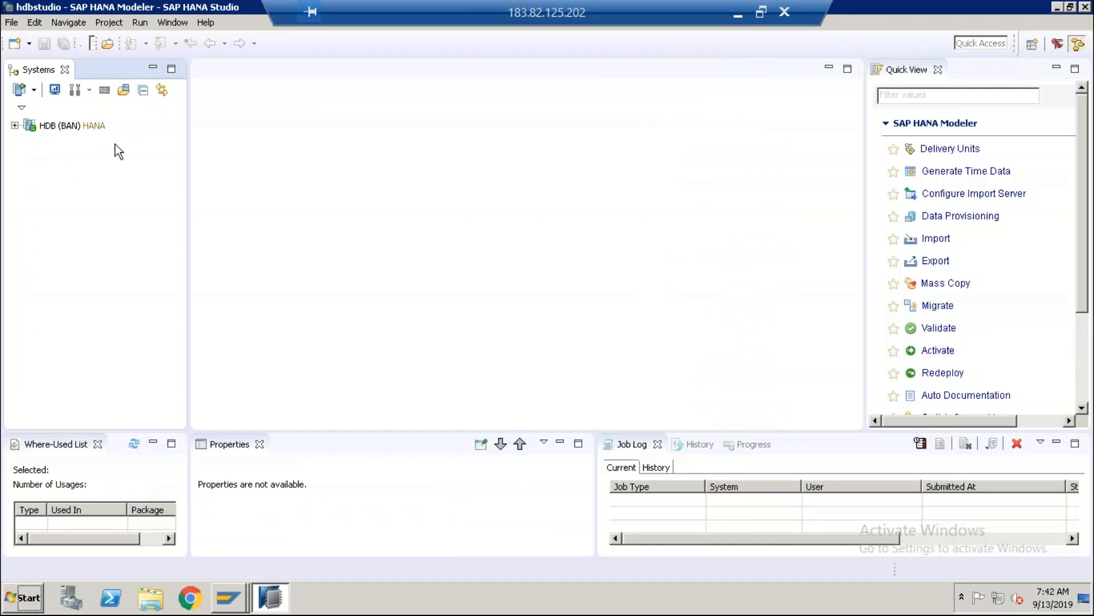
pyautogui.click(91, 127)
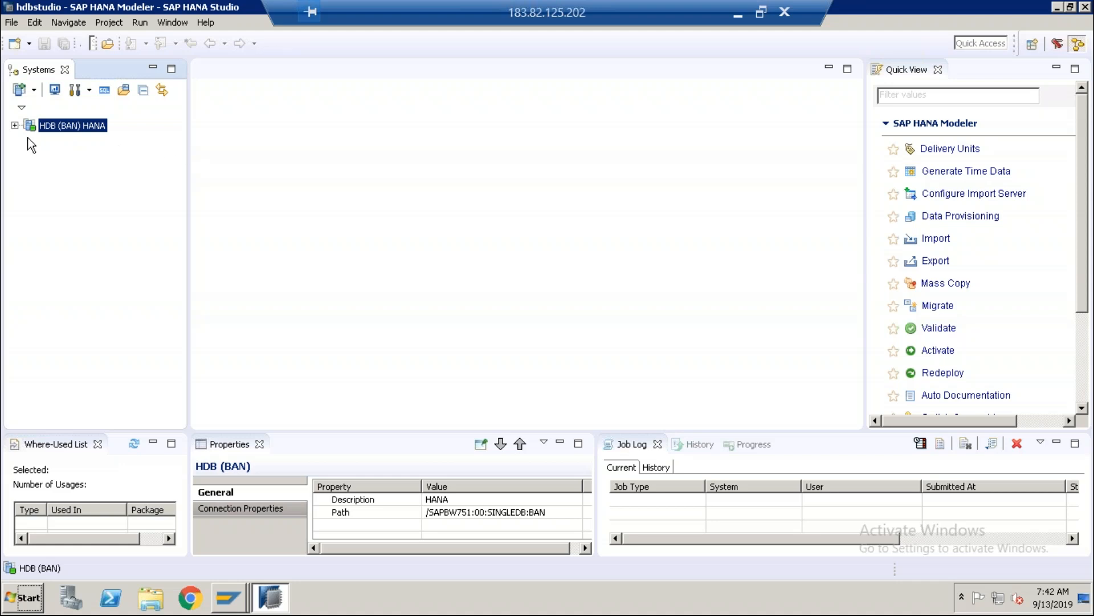
pyautogui.click(15, 125)
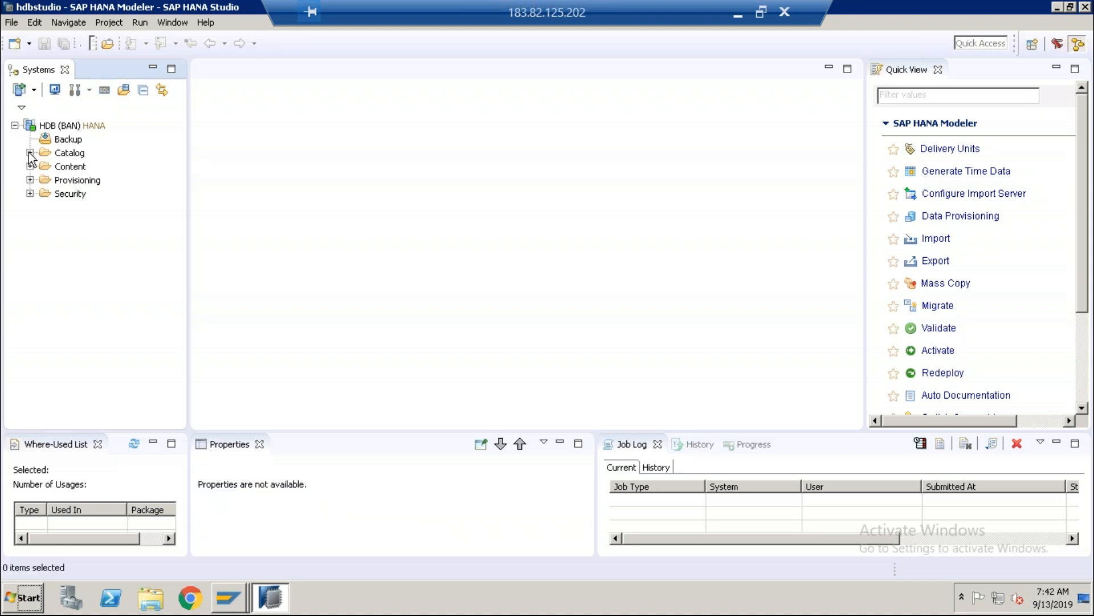
pyautogui.click(74, 128)
pyautogui.click(76, 139)
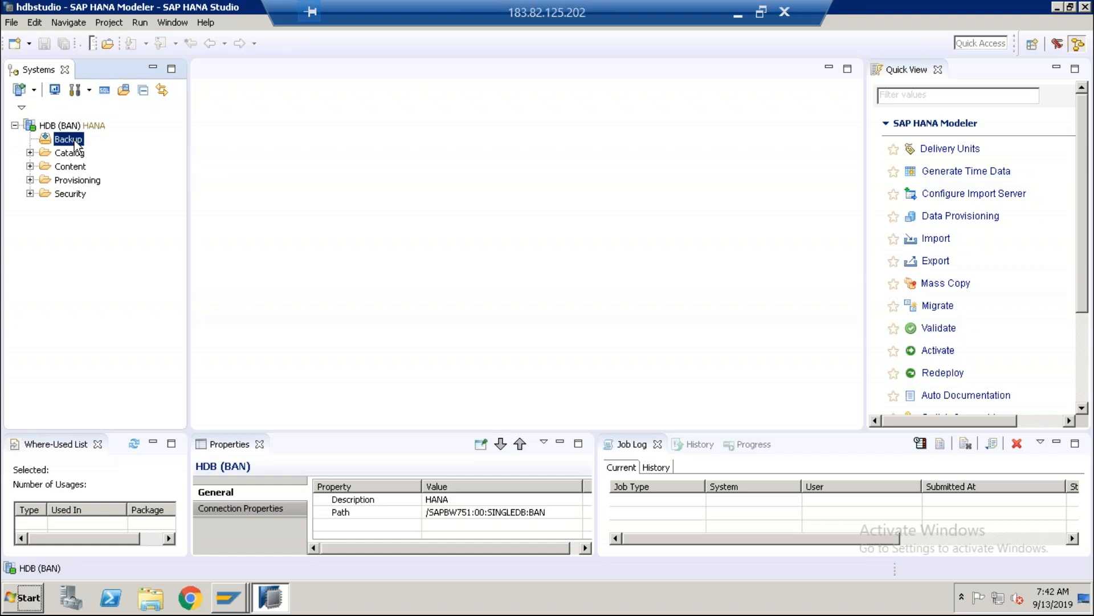
# Step: Open the HDB system's Backup editor and inspect the log backup destination in its configuration
pyautogui.doubleClick(75, 142)
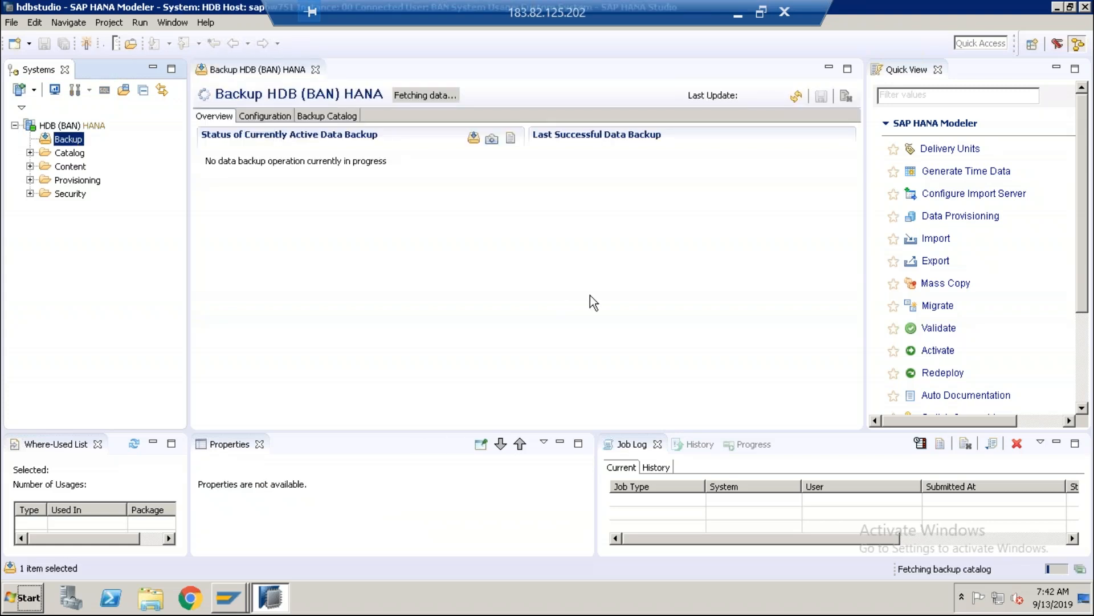
pyautogui.click(266, 116)
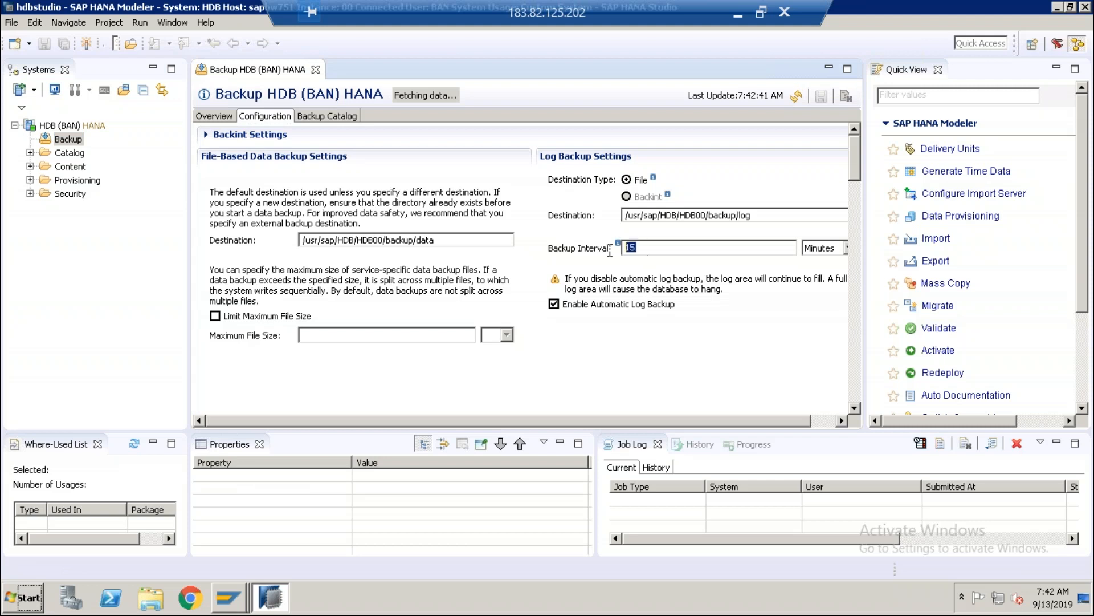
pyautogui.click(762, 222)
pyautogui.moveTo(727, 222); pyautogui.dragTo(599, 220)
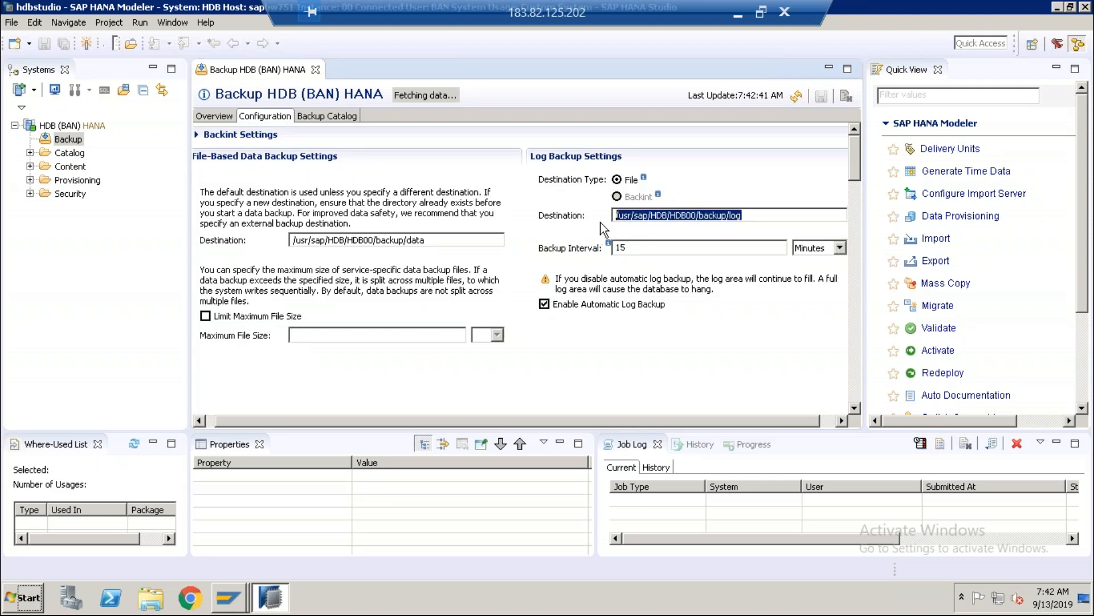
# Step: Review the details of the three most recent data backups in the Backup Catalog and close the Backup editor
pyautogui.click(347, 118)
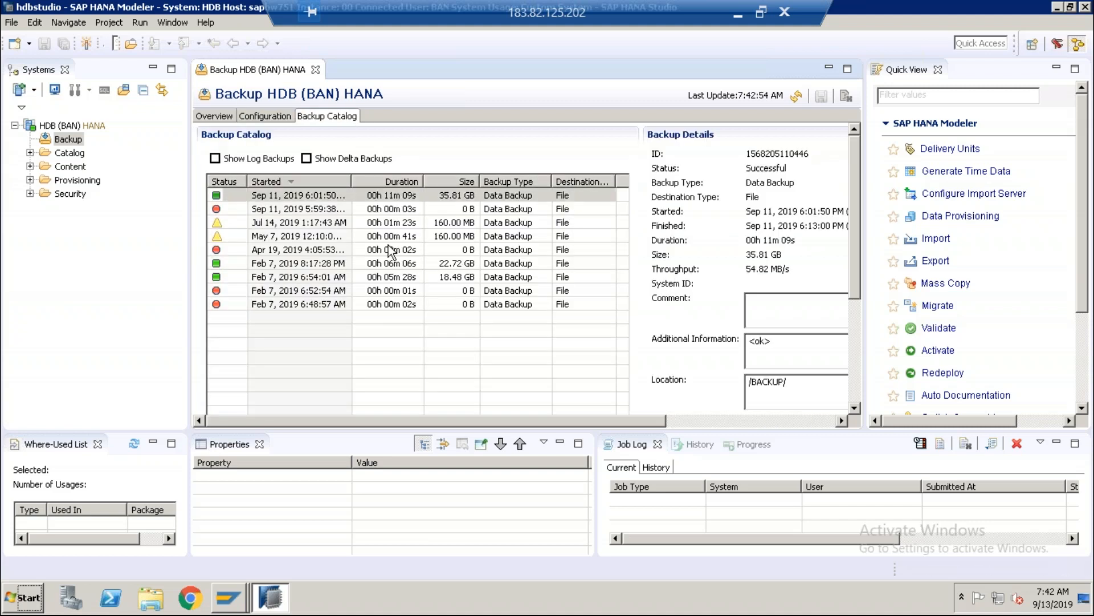
pyautogui.click(425, 195)
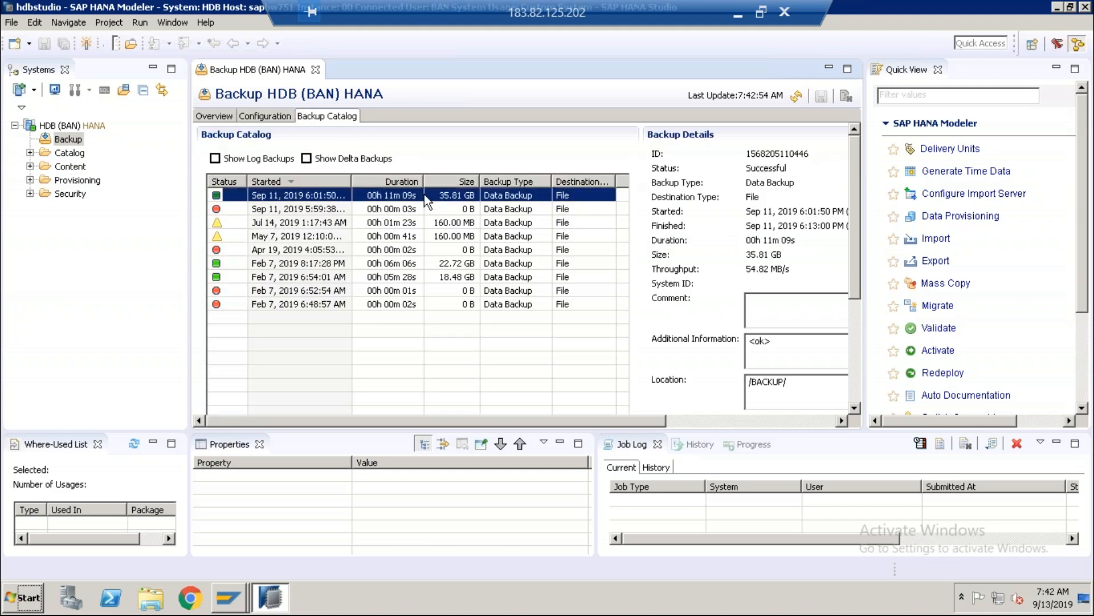
pyautogui.click(295, 208)
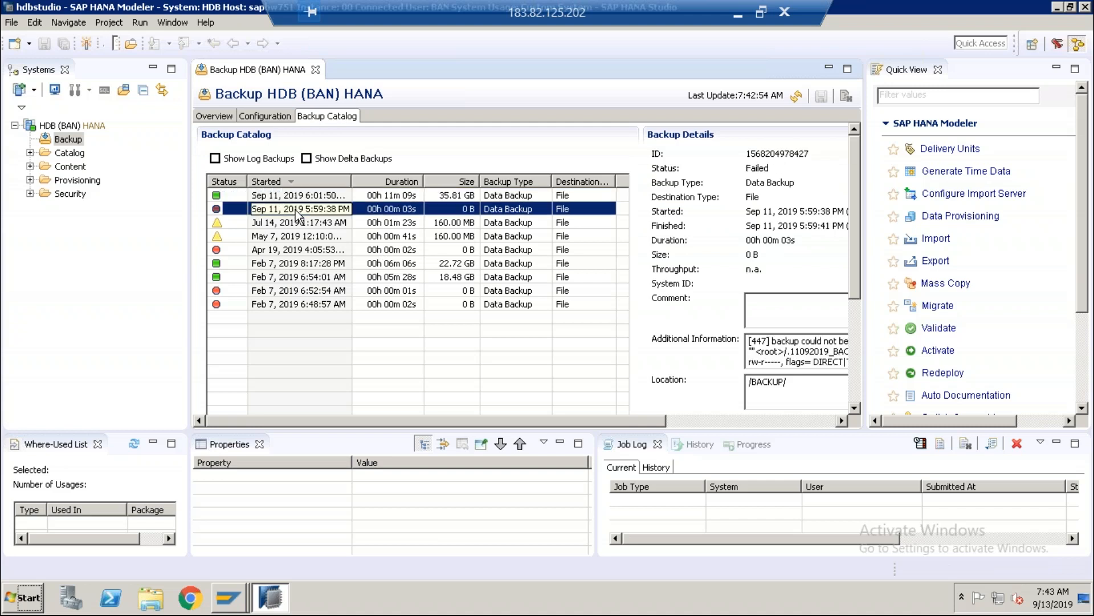
pyautogui.click(328, 225)
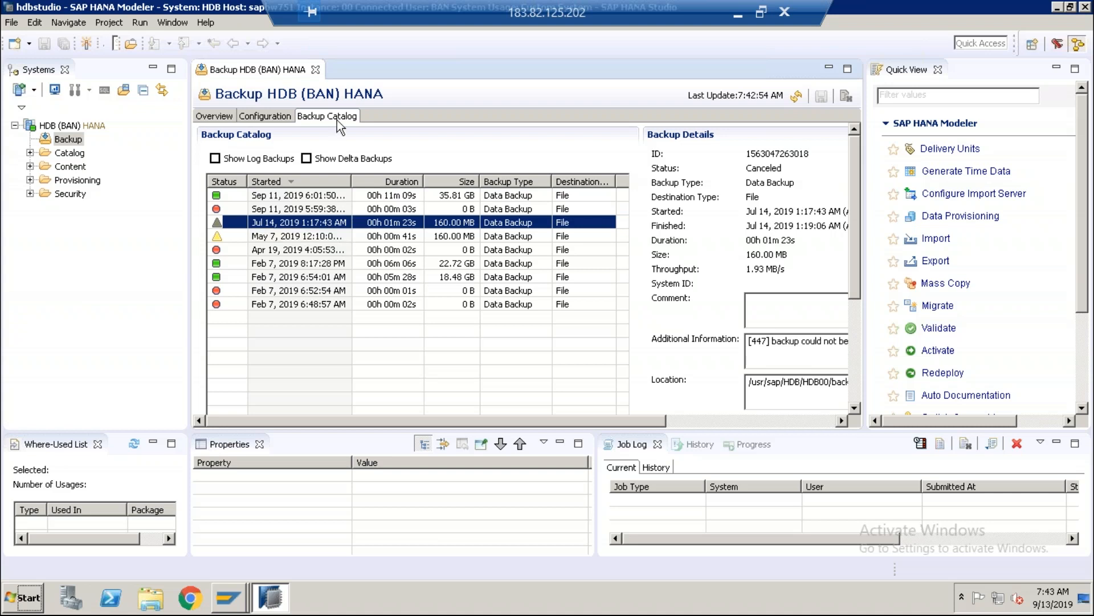
pyautogui.click(316, 70)
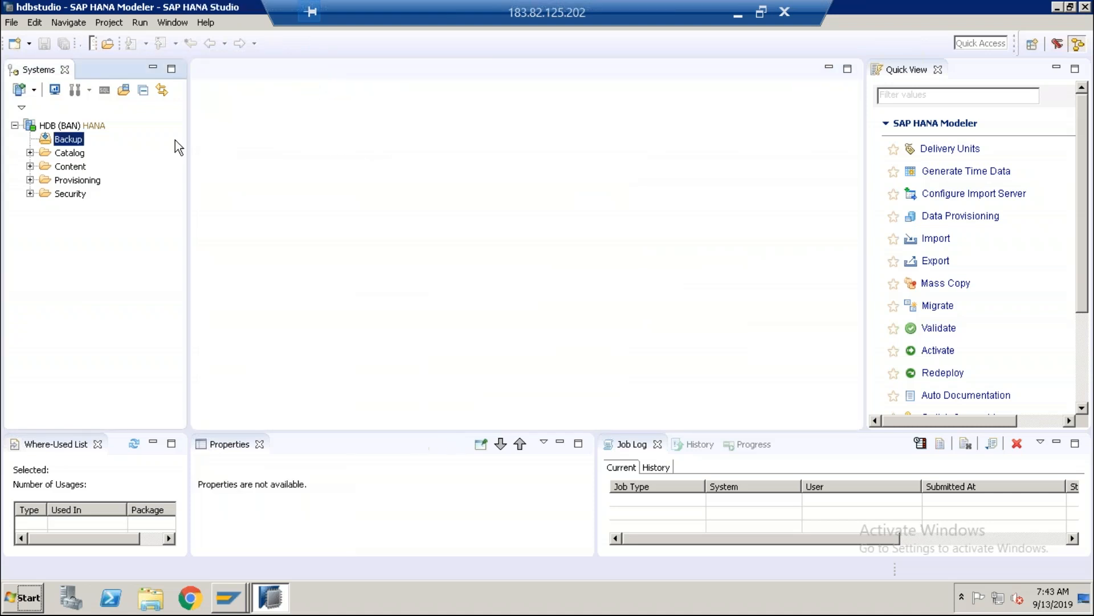
# Step: Expand the Catalog folder and look through its schemas down to ECC_TABLES
pyautogui.click(31, 152)
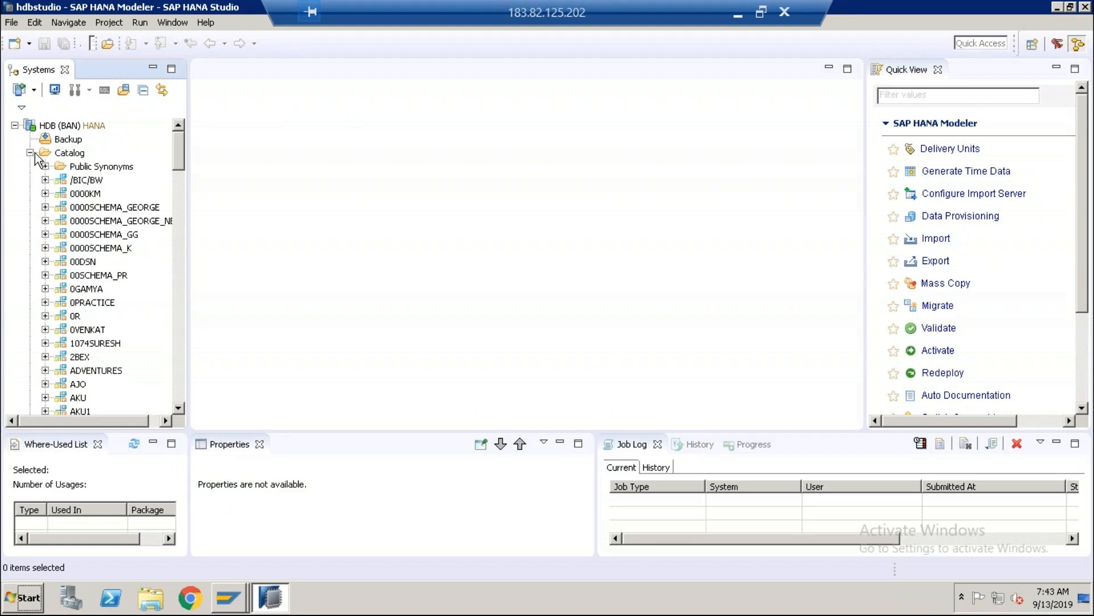
pyautogui.click(70, 153)
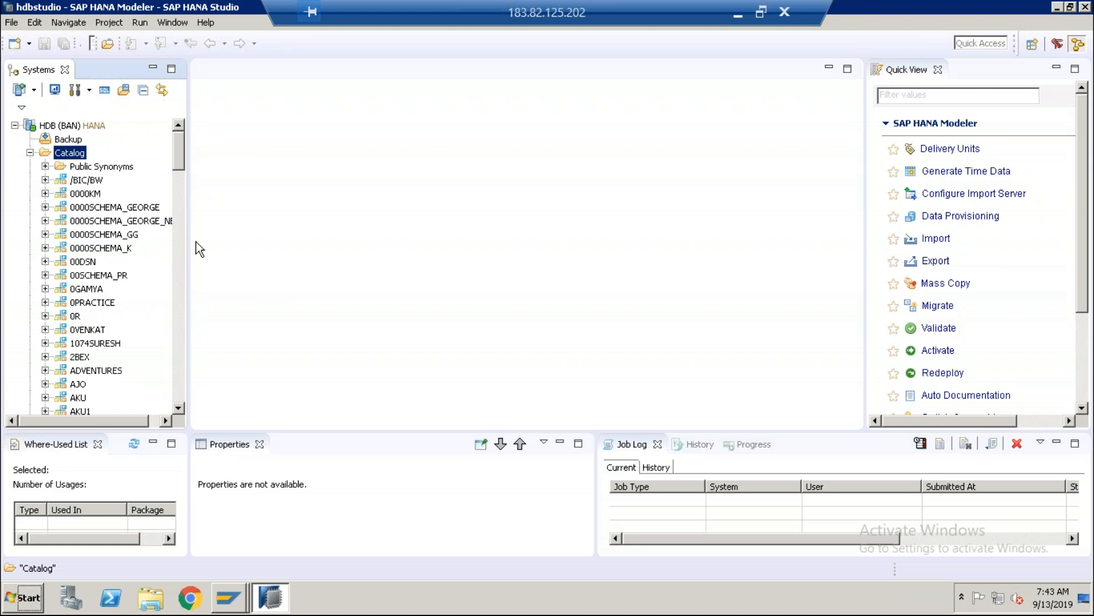
pyautogui.click(113, 373)
pyautogui.click(179, 408)
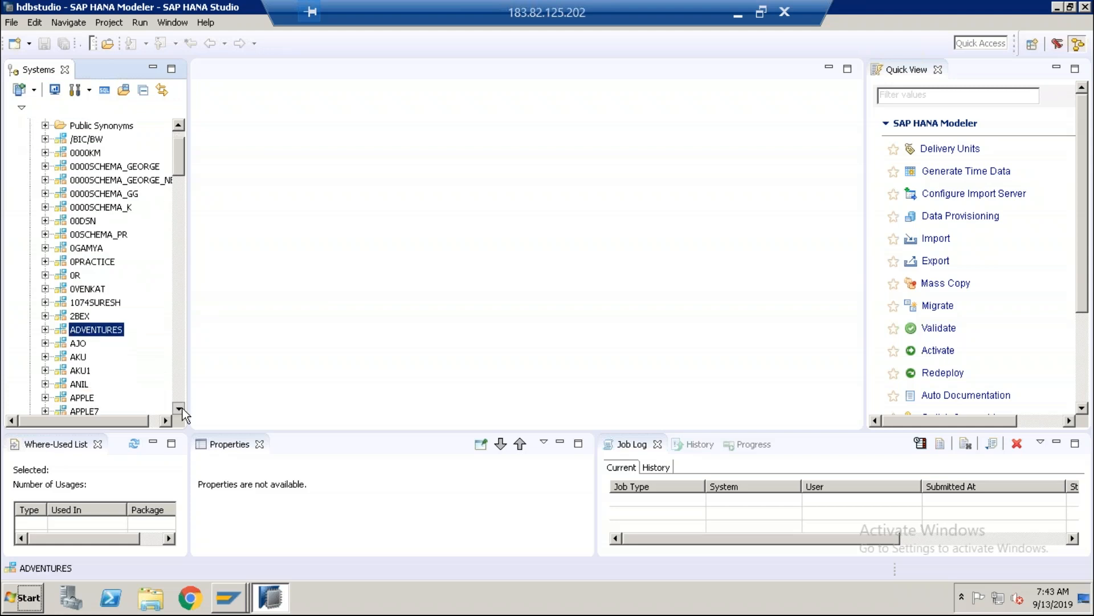
pyautogui.click(183, 408)
pyautogui.click(183, 408)
pyautogui.click(182, 408)
pyautogui.click(182, 408)
pyautogui.click(182, 408)
pyautogui.click(182, 408)
pyautogui.click(182, 408)
pyautogui.click(183, 408)
pyautogui.click(99, 330)
# Step: Look through the Catalog schemas from ECC_TABLES past FINANCE_89, GEORGE_WESTON and HANAGA88 down to the schemas starting with S
pyautogui.click(179, 408)
pyautogui.click(180, 408)
pyautogui.click(179, 408)
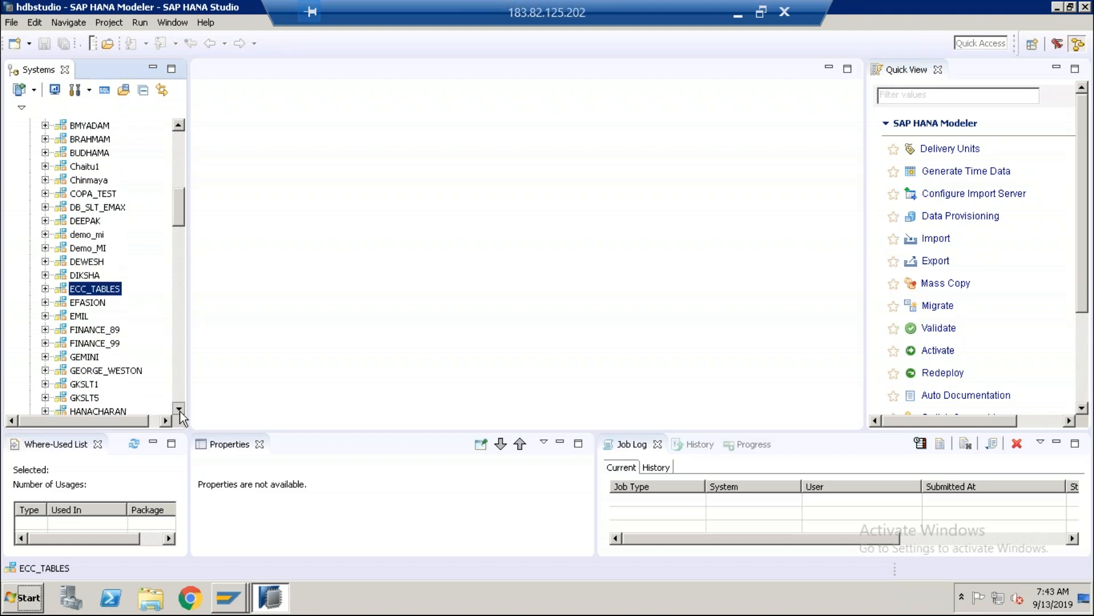
pyautogui.click(180, 408)
pyautogui.click(180, 409)
pyautogui.click(179, 409)
pyautogui.click(180, 408)
pyautogui.click(180, 409)
pyautogui.click(112, 262)
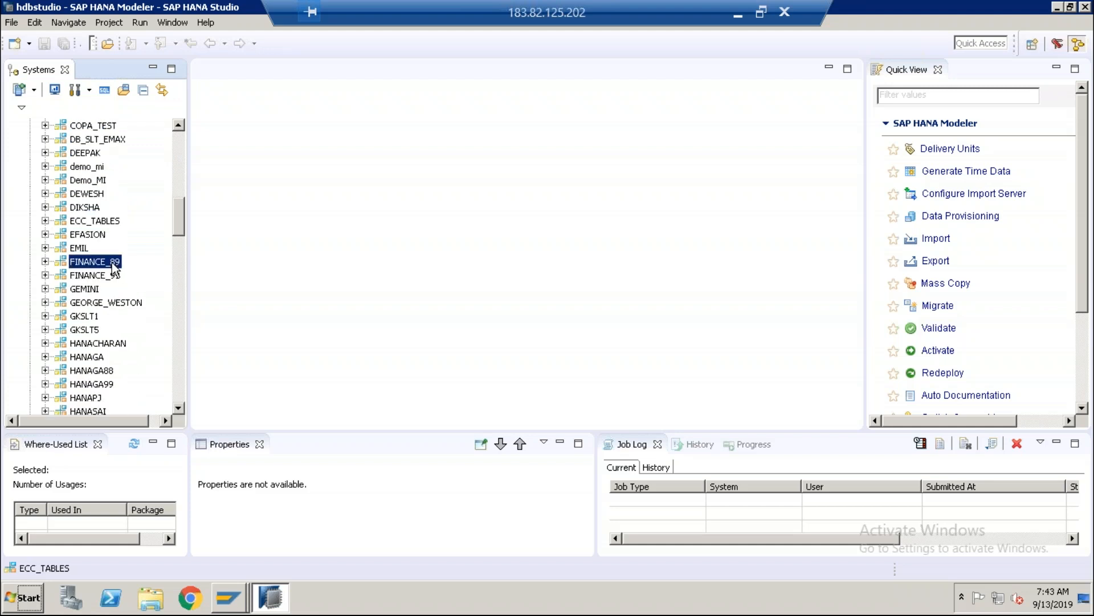
pyautogui.click(133, 304)
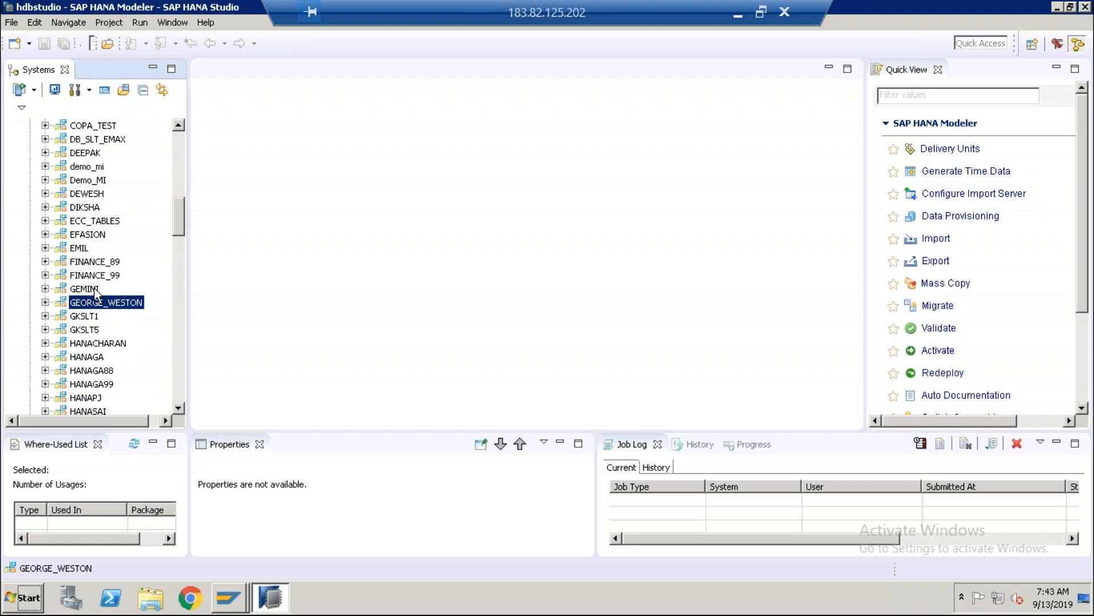
pyautogui.click(112, 371)
pyautogui.click(180, 409)
pyautogui.scroll(-4, 179, 409)
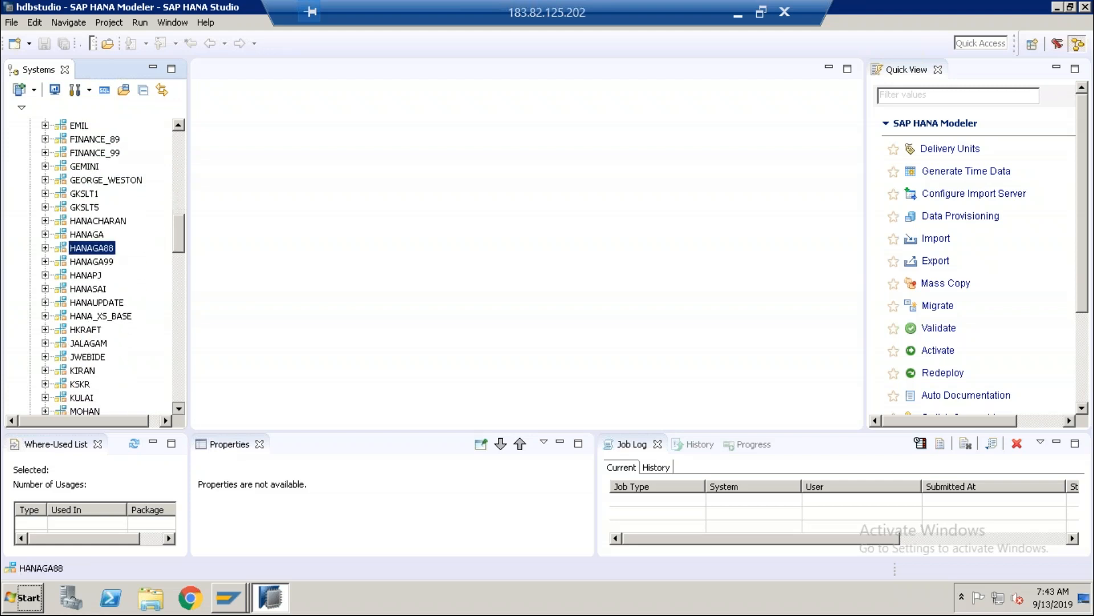
pyautogui.scroll(-3, 179, 409)
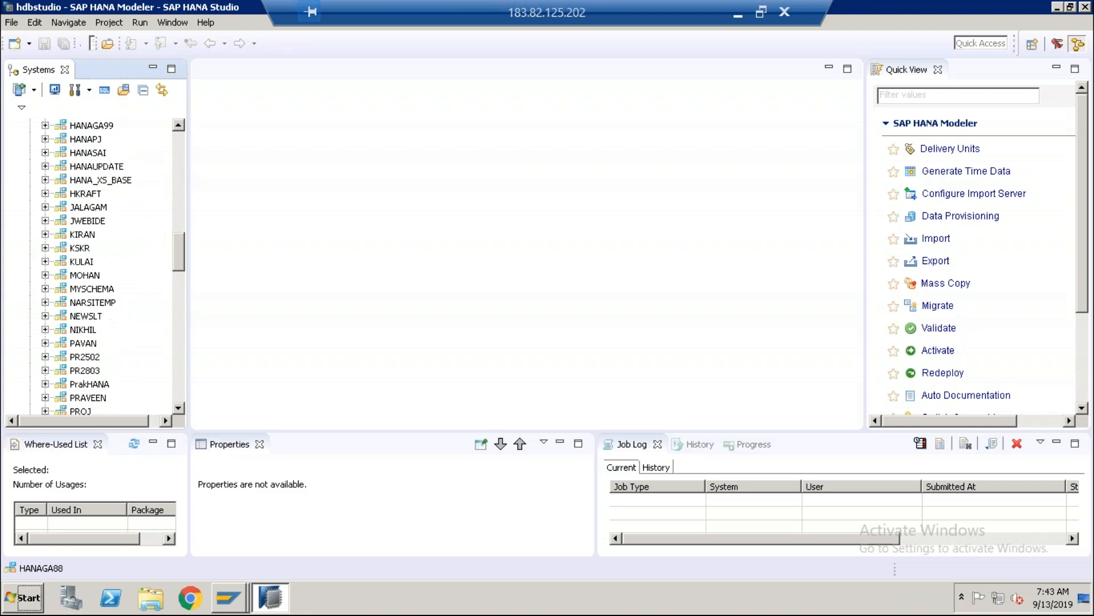
pyautogui.scroll(-4, 180, 408)
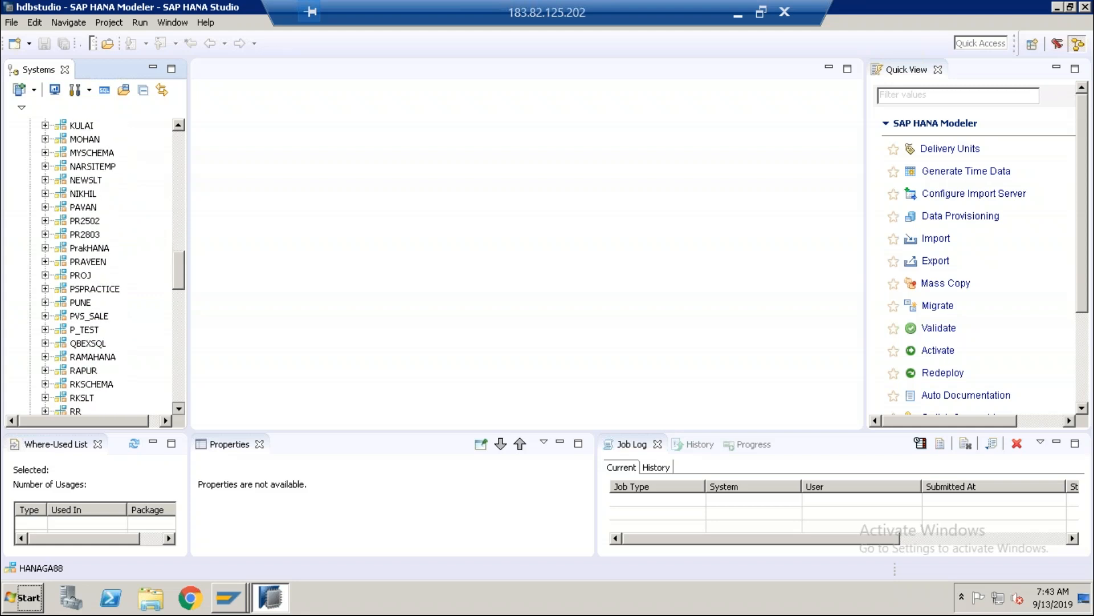
pyautogui.scroll(-1, 180, 408)
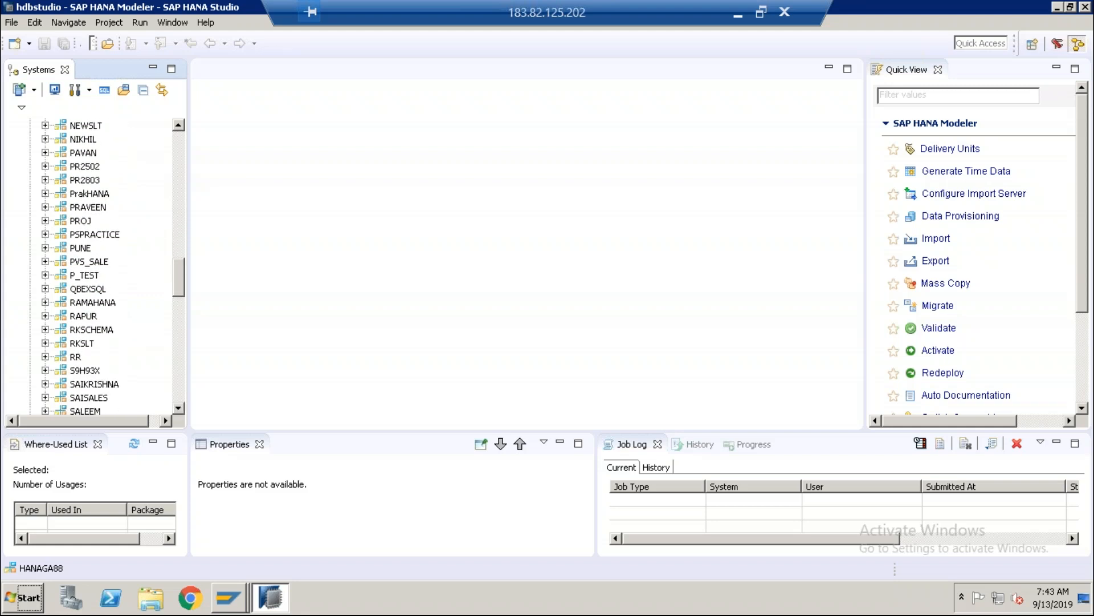
# Step: Locate the BAN schema in the Catalog folder and expand it and its Tables folder
pyautogui.moveTo(182, 282); pyautogui.dragTo(180, 185)
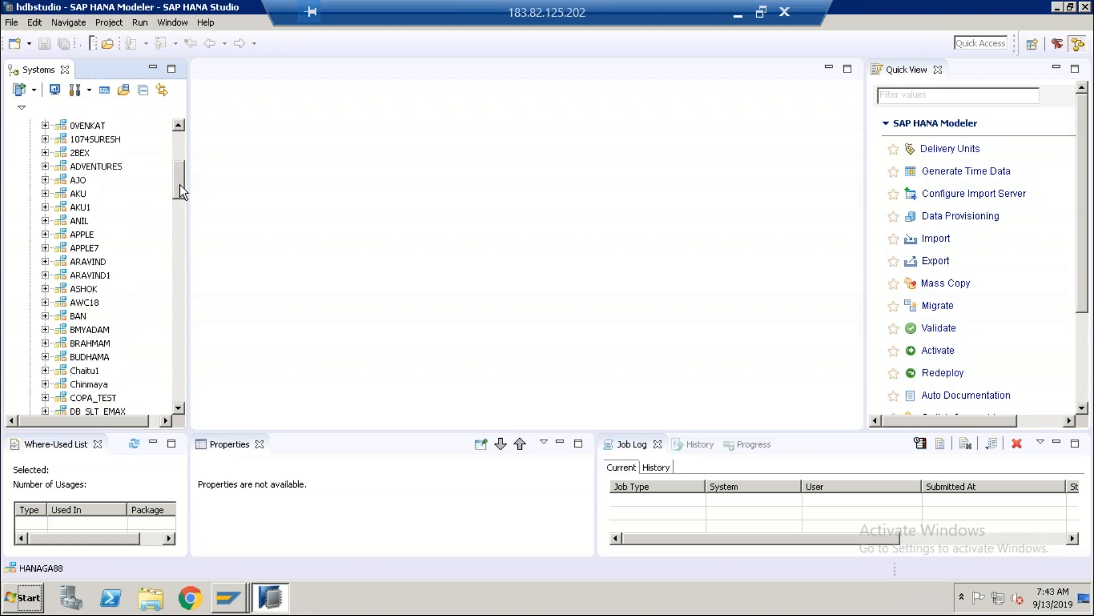
pyautogui.click(87, 358)
pyautogui.moveTo(180, 169); pyautogui.dragTo(179, 139)
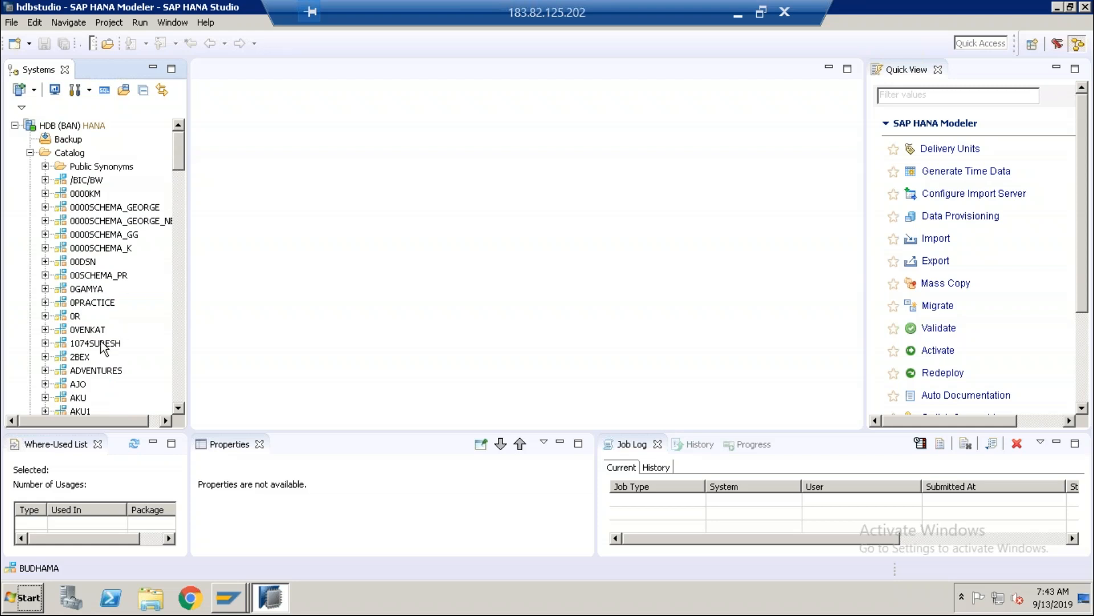
pyautogui.click(90, 342)
pyautogui.press('b')
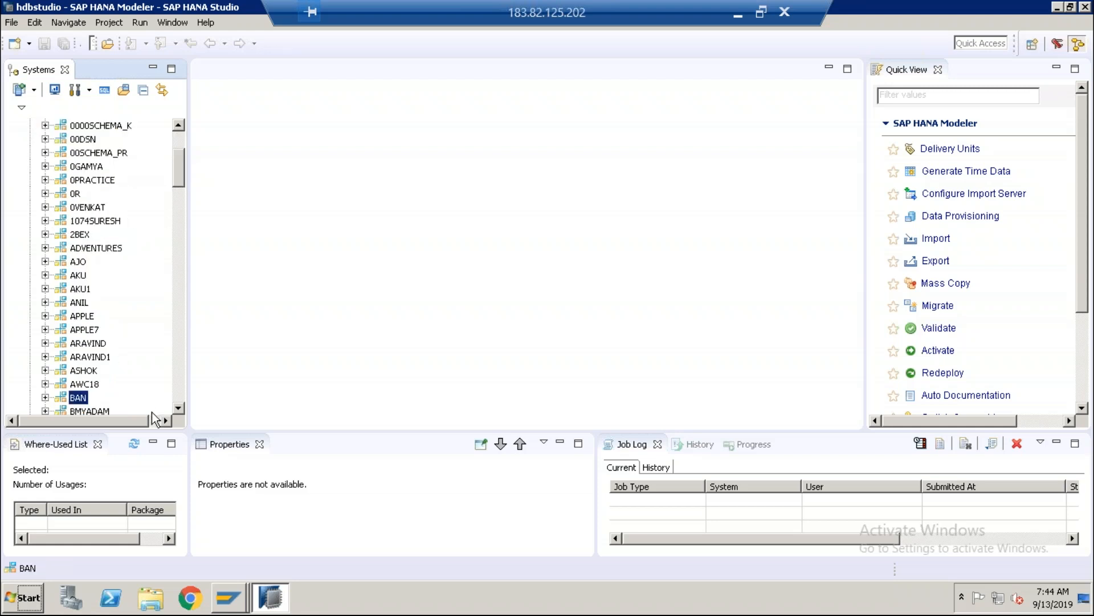
pyautogui.click(45, 397)
pyautogui.click(182, 414)
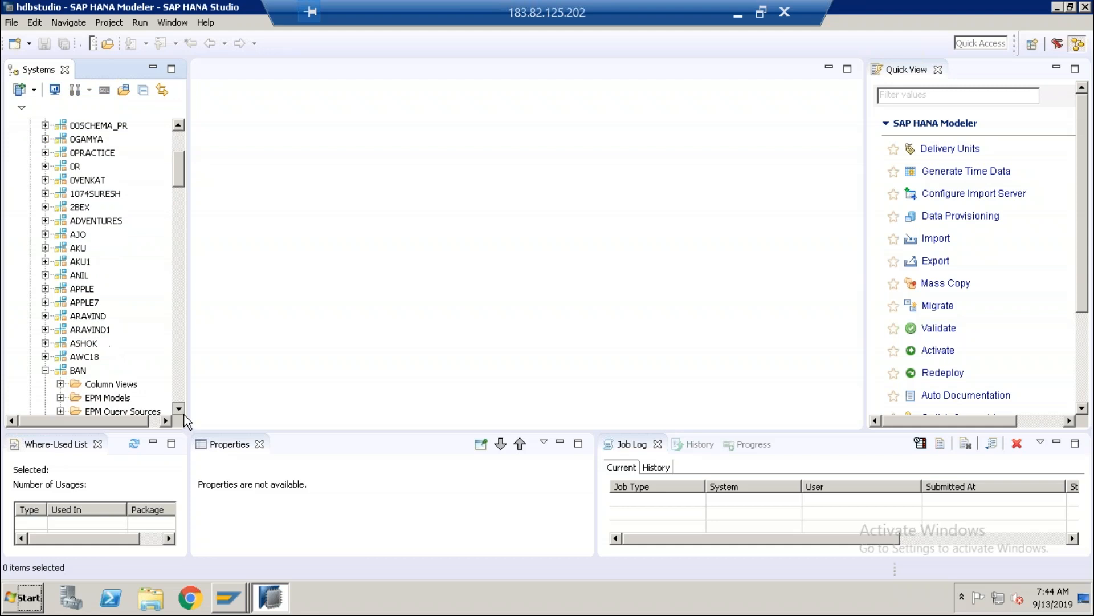
pyautogui.scroll(-4, 183, 415)
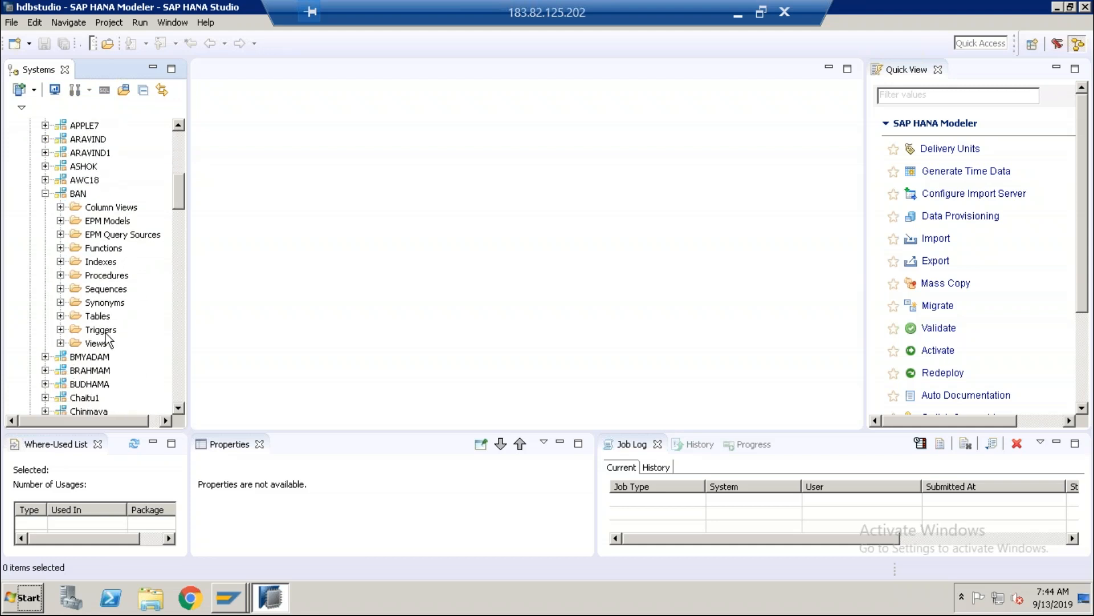
pyautogui.click(61, 316)
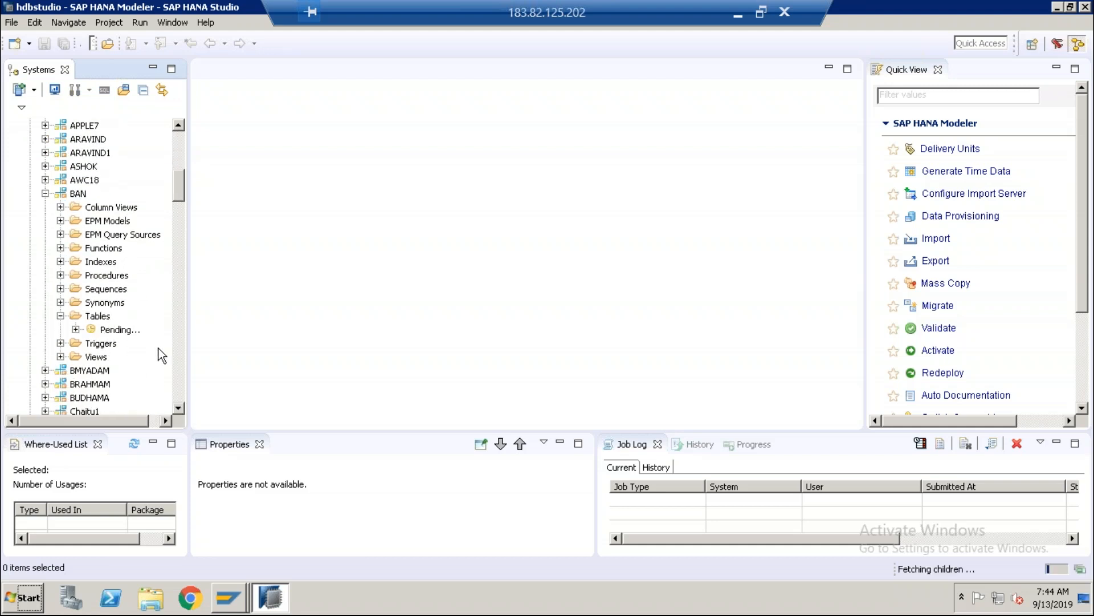
# Step: Browse the BAN schema's tables and open the definition of the SALES_STORE table
pyautogui.click(181, 409)
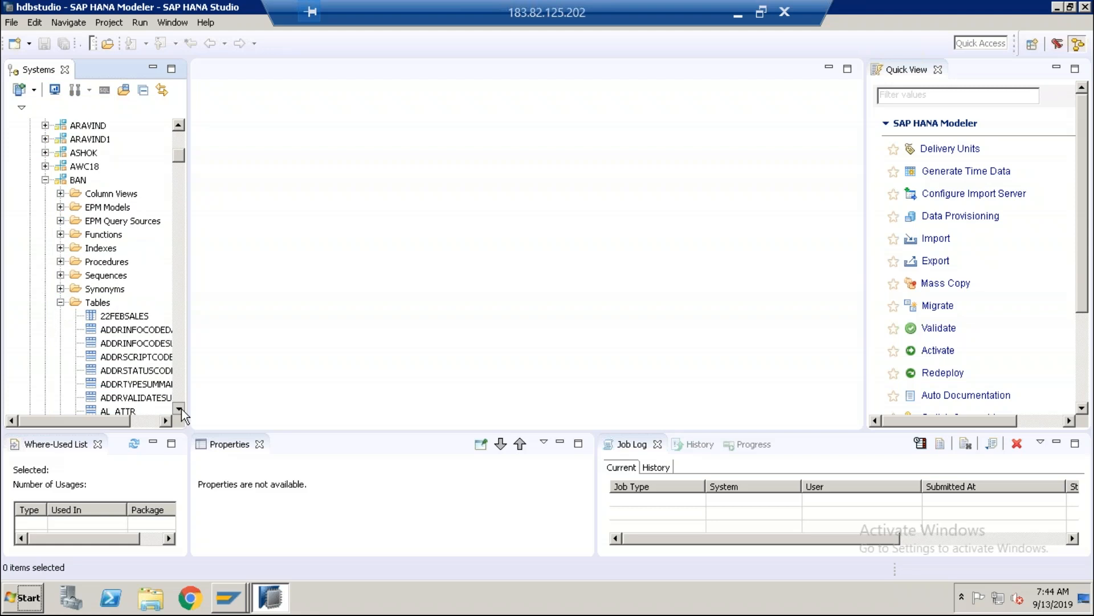
pyautogui.moveTo(181, 409); pyautogui.dragTo(181, 409)
pyautogui.click(179, 388)
pyautogui.click(179, 388)
pyautogui.click(179, 388)
pyautogui.click(179, 388)
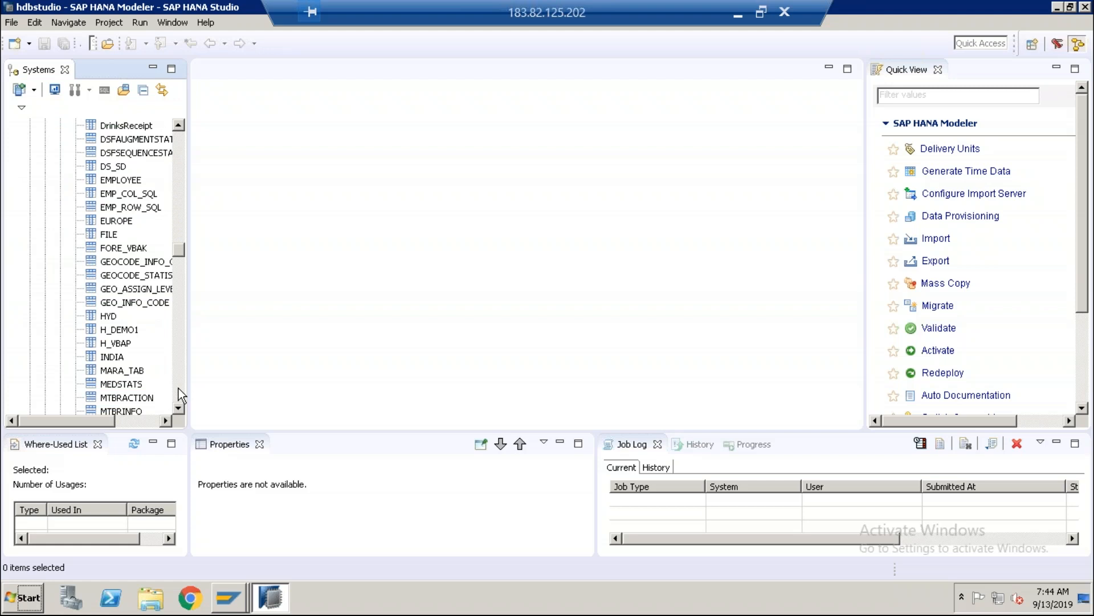
pyautogui.click(179, 388)
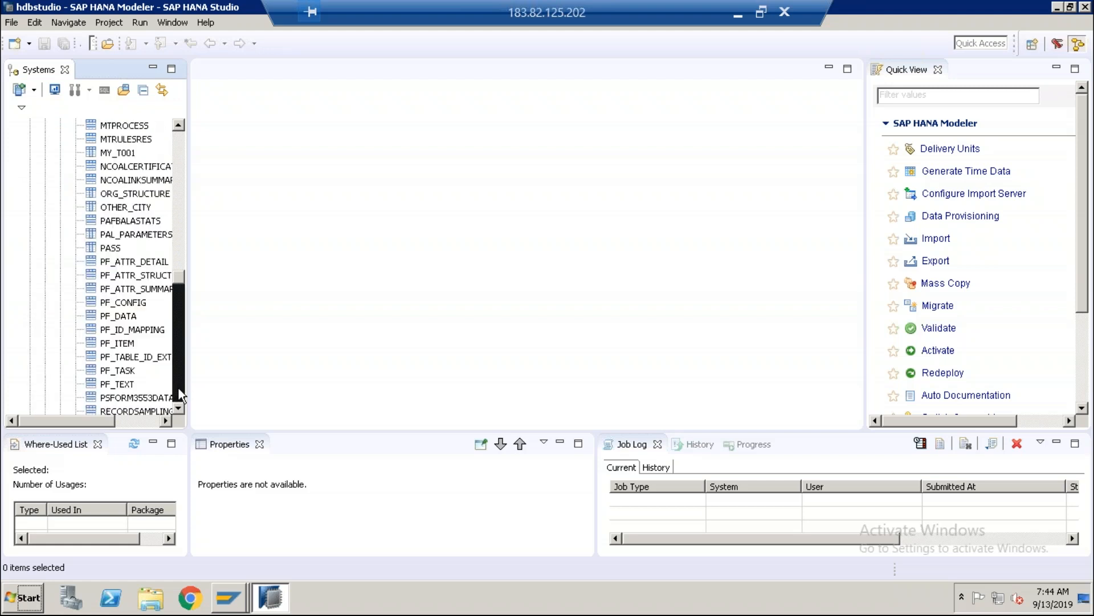
pyautogui.click(179, 389)
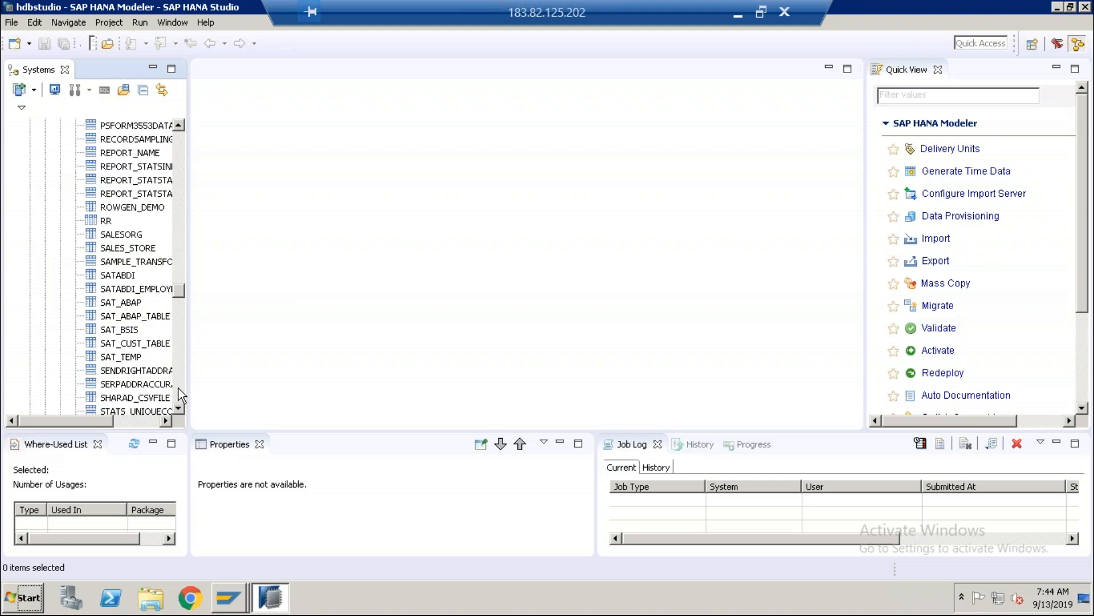
pyautogui.doubleClick(135, 249)
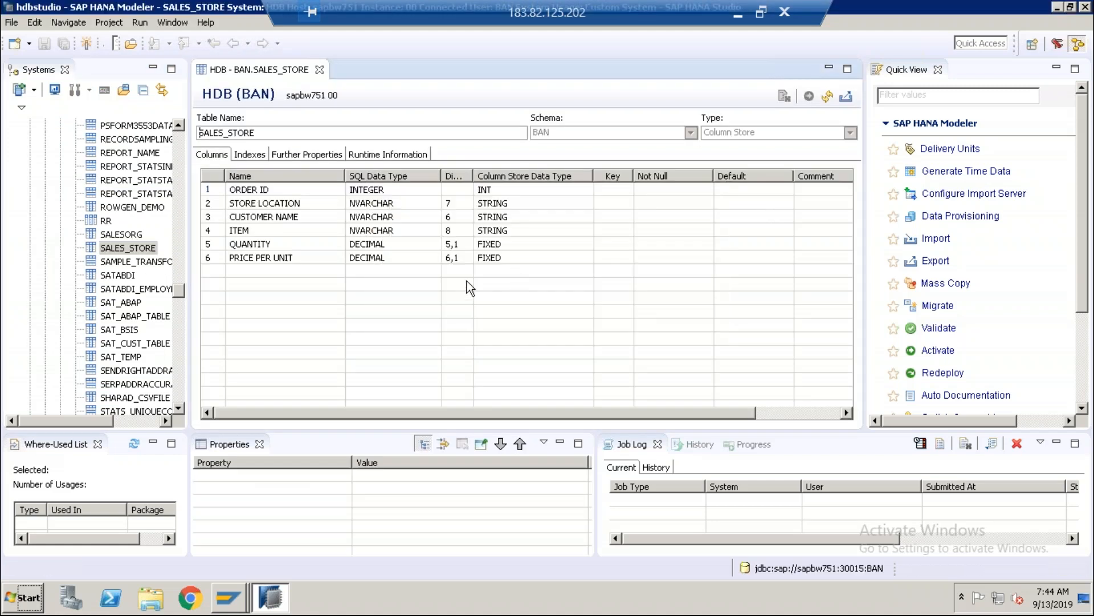
# Step: Open the data preview of the SALES_STORE table and examine the distinct values of STORE LOCATION
pyautogui.rightClick(132, 248)
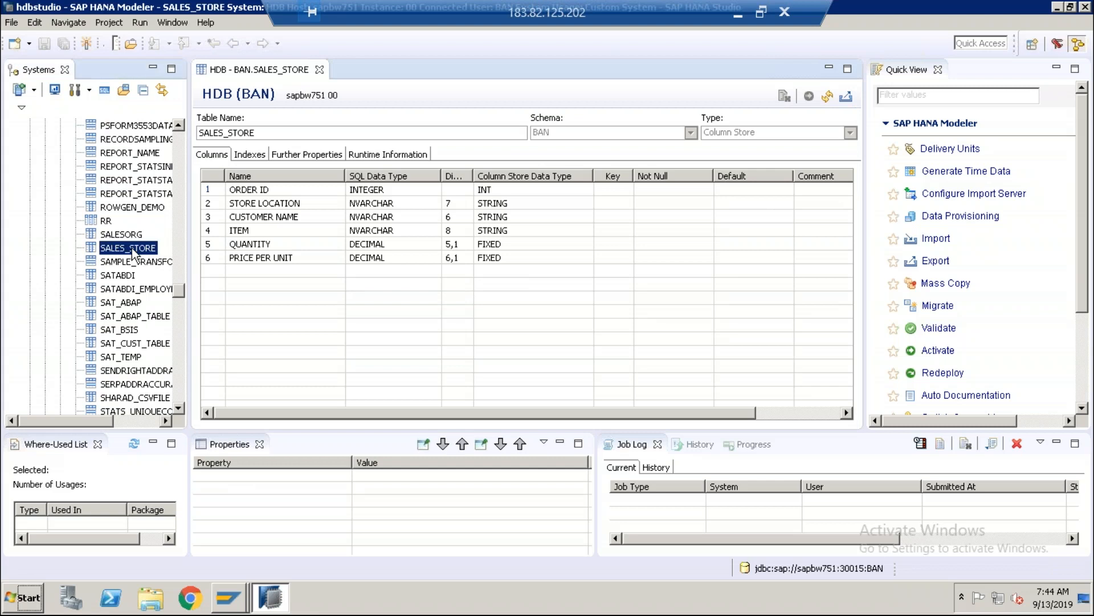
pyautogui.click(183, 367)
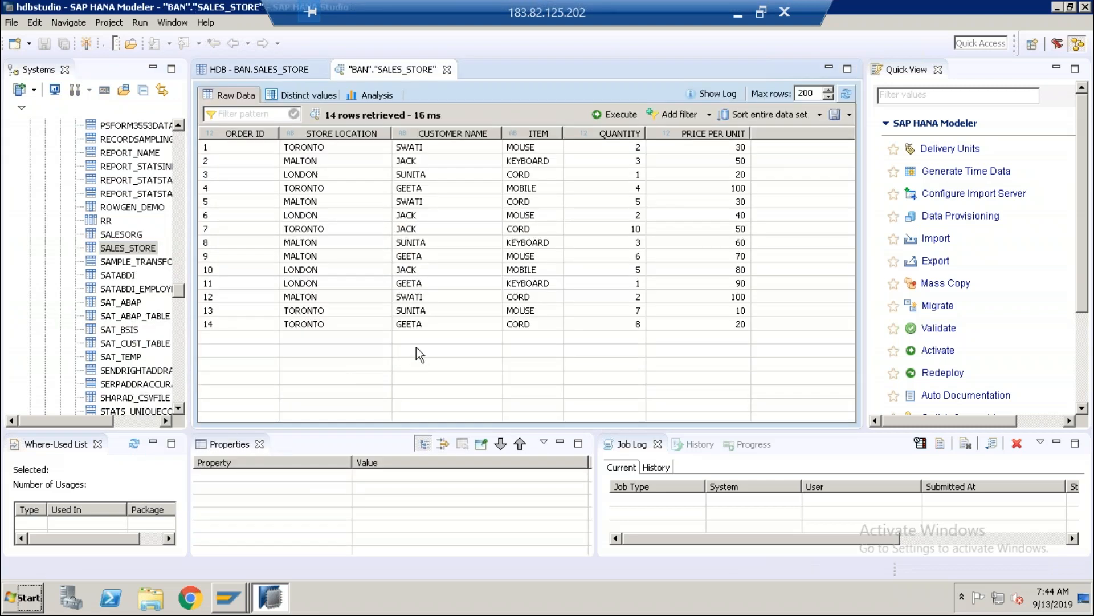
pyautogui.click(317, 97)
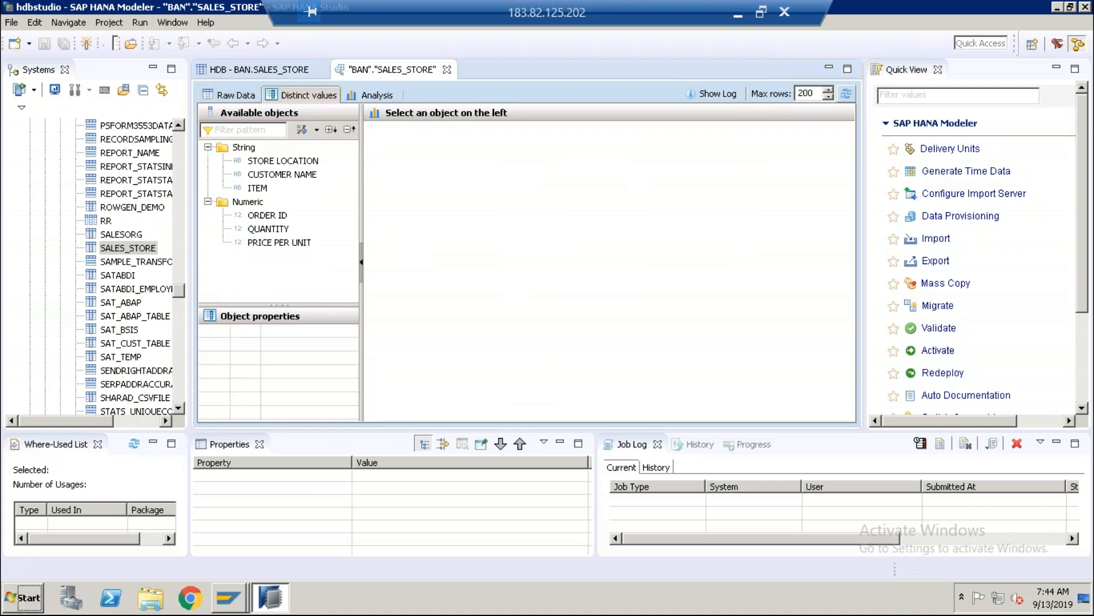
pyautogui.click(305, 166)
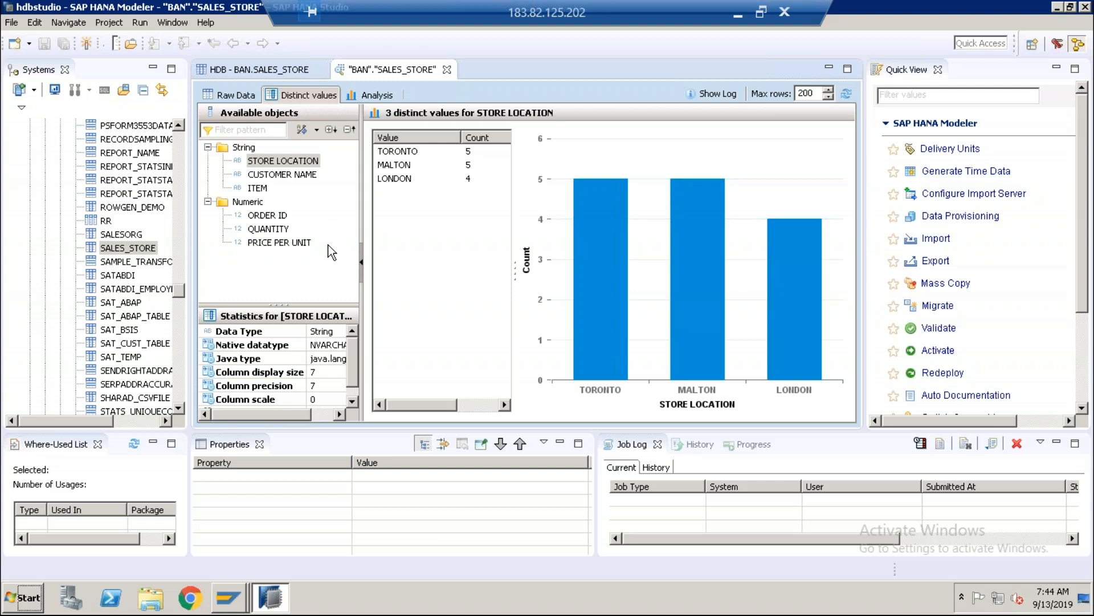
pyautogui.click(407, 151)
pyautogui.click(409, 164)
pyautogui.click(408, 179)
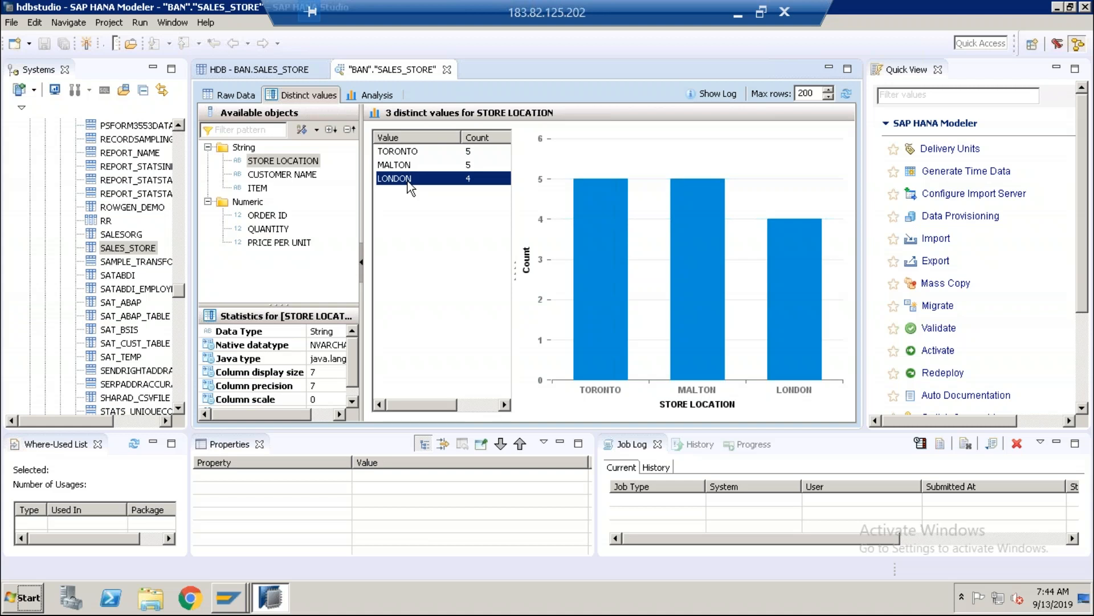
pyautogui.moveTo(268, 248)
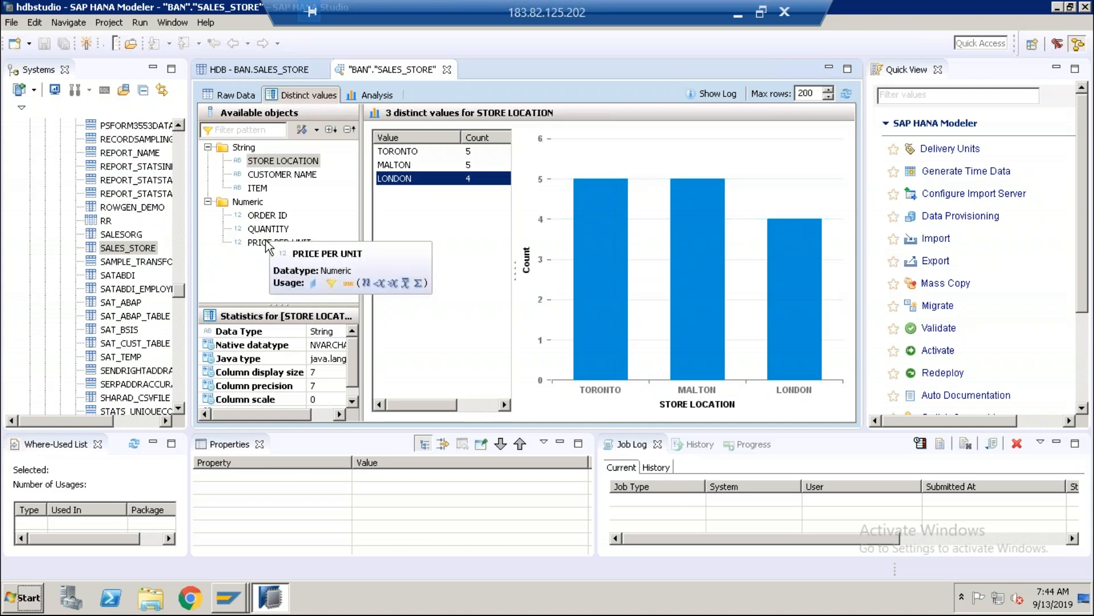
# Step: Build a line chart in the Analysis view with STORE LOCATION and ORDER ID as labels and QUANTITY as the value
pyautogui.click(371, 95)
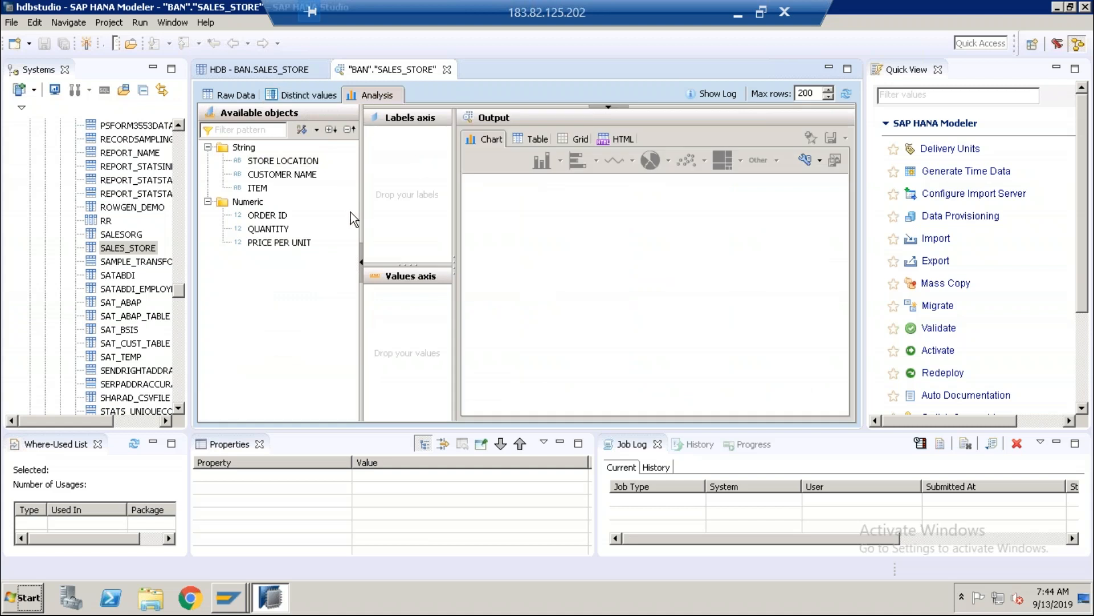
pyautogui.moveTo(305, 162); pyautogui.dragTo(397, 168)
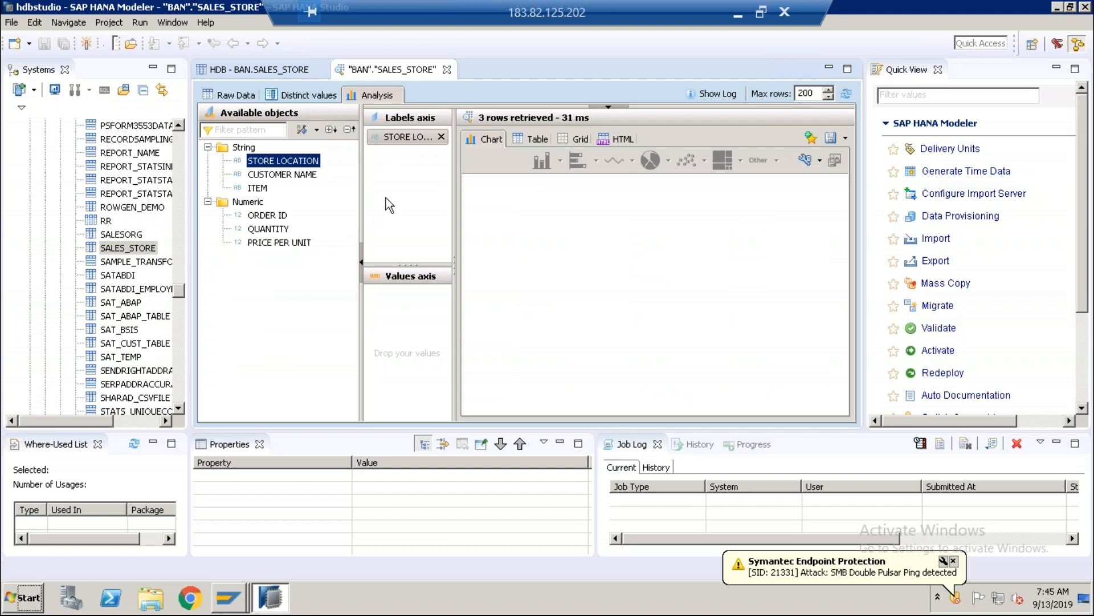
pyautogui.moveTo(280, 233); pyautogui.dragTo(396, 336)
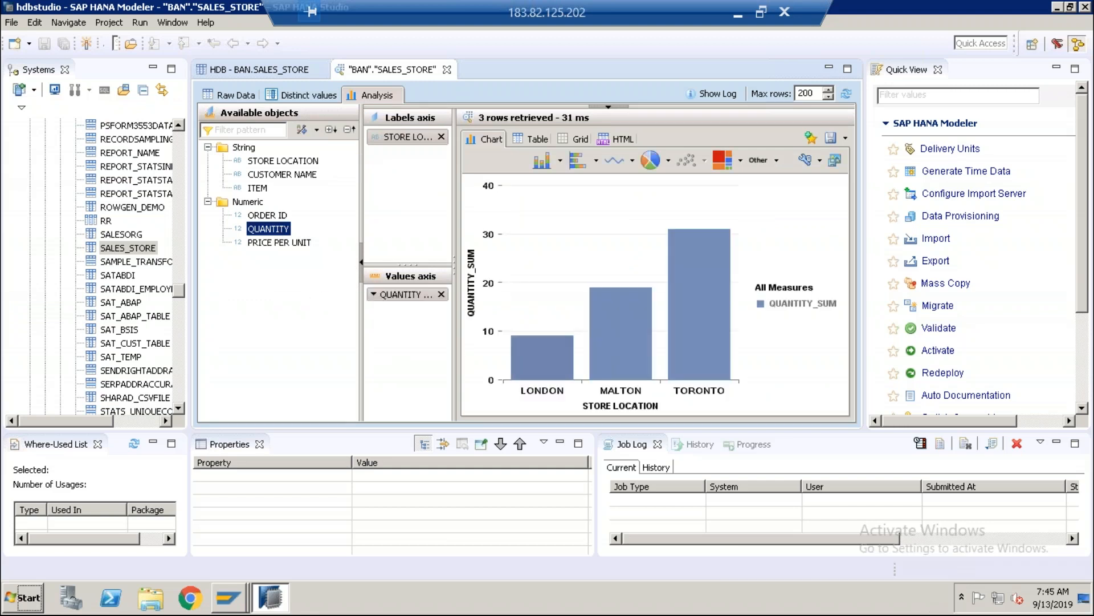
pyautogui.moveTo(530, 362)
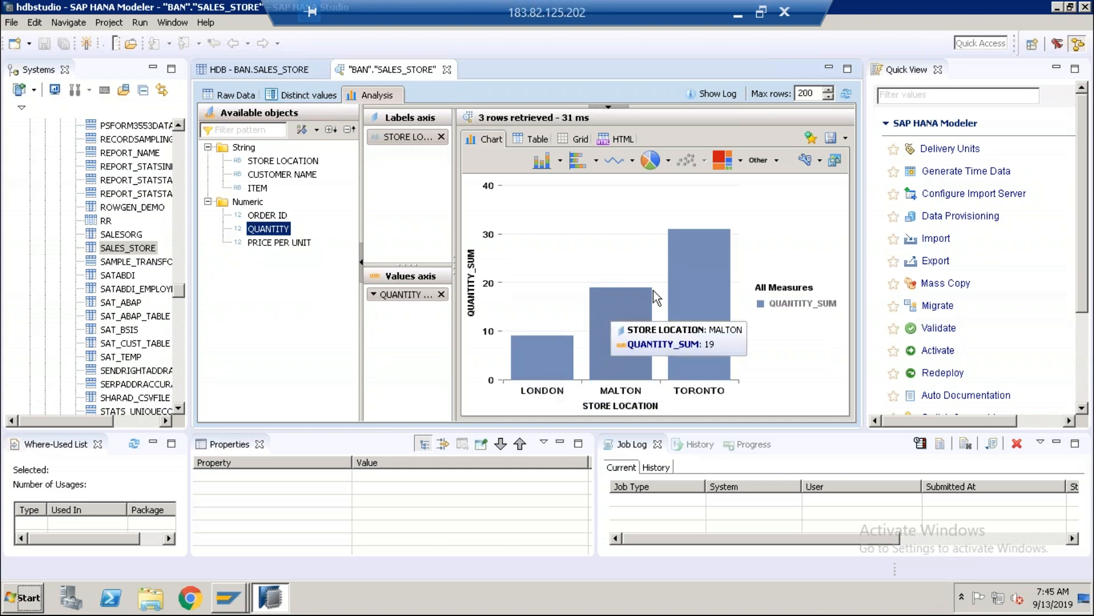
pyautogui.click(610, 161)
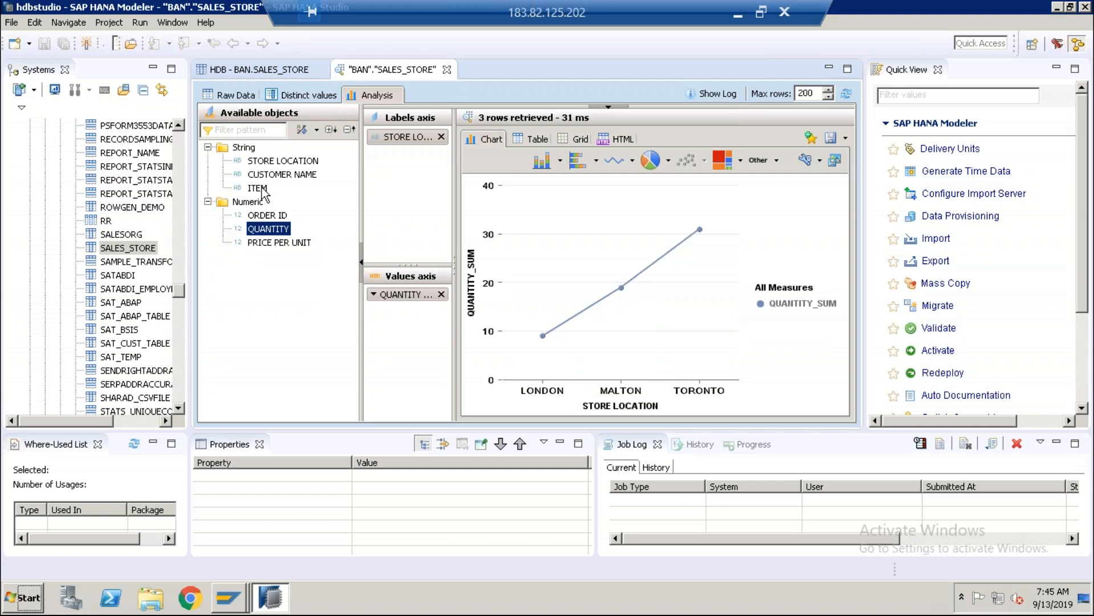
pyautogui.moveTo(270, 218); pyautogui.dragTo(399, 171)
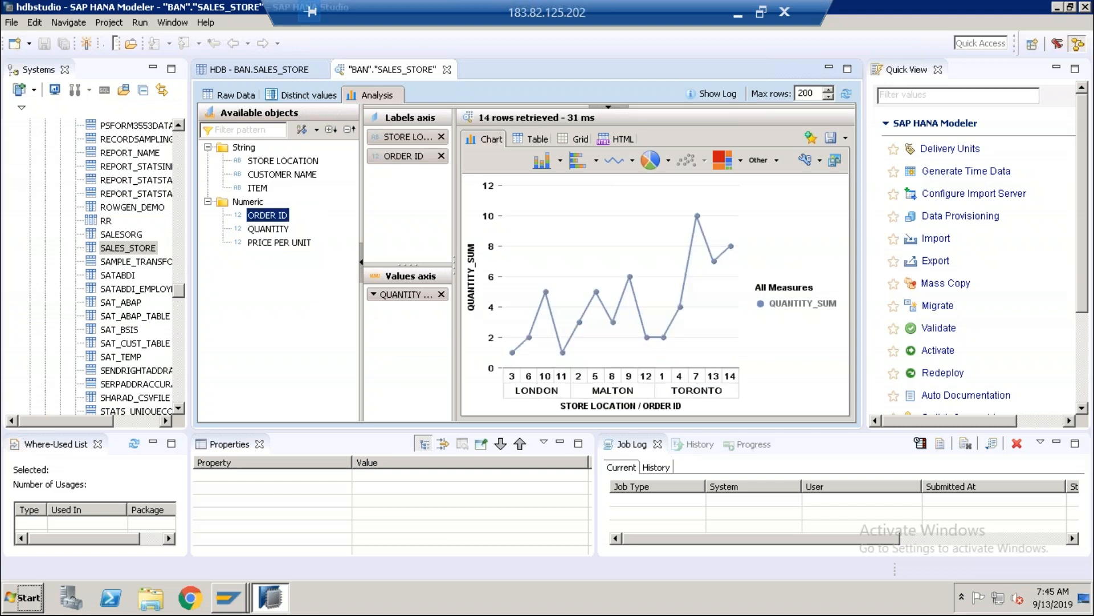
# Step: Compare the analysis output as pie, bar and column charts and switch it back to a line chart
pyautogui.click(650, 161)
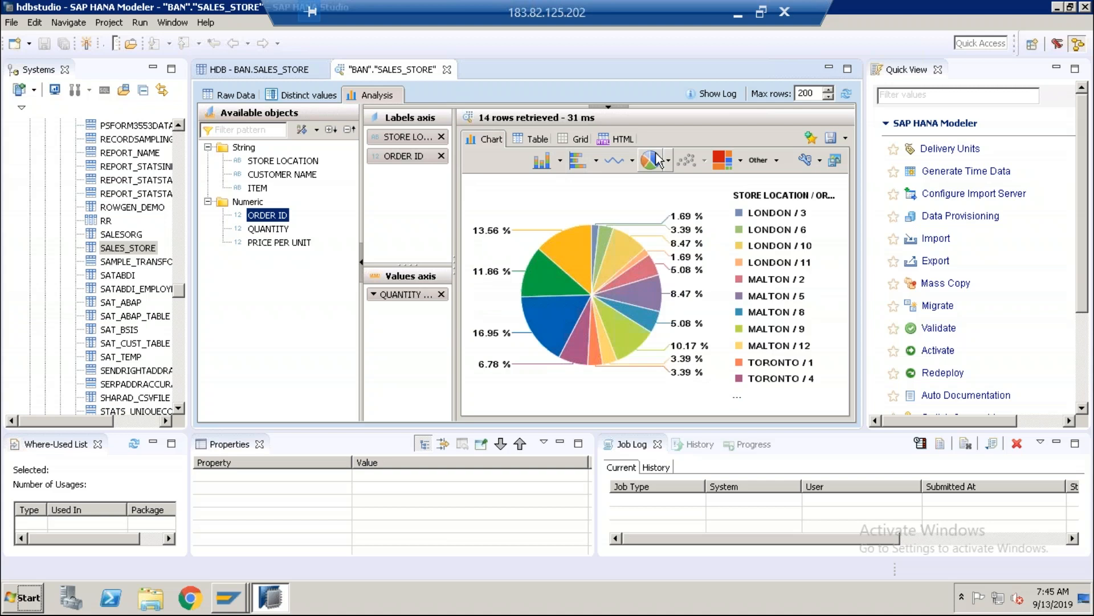
pyautogui.click(582, 164)
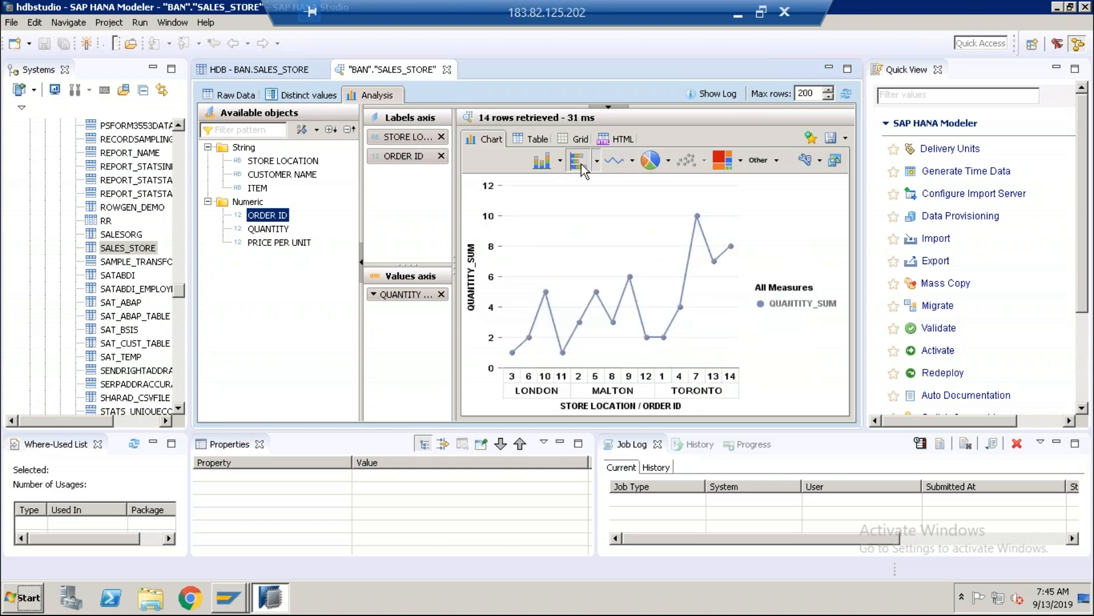
pyautogui.click(536, 166)
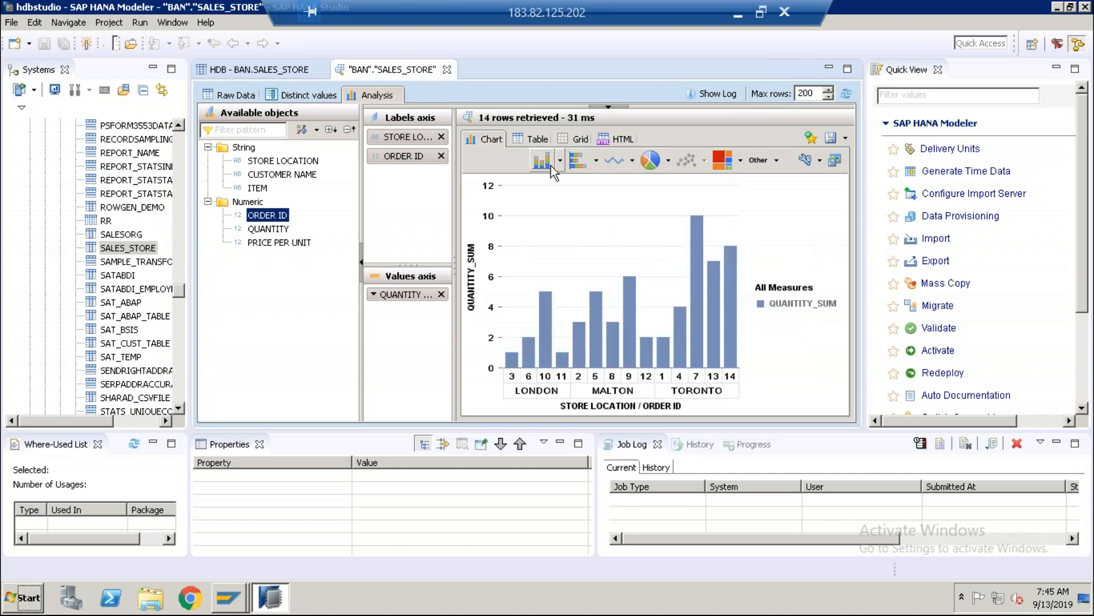
pyautogui.click(725, 164)
pyautogui.click(614, 162)
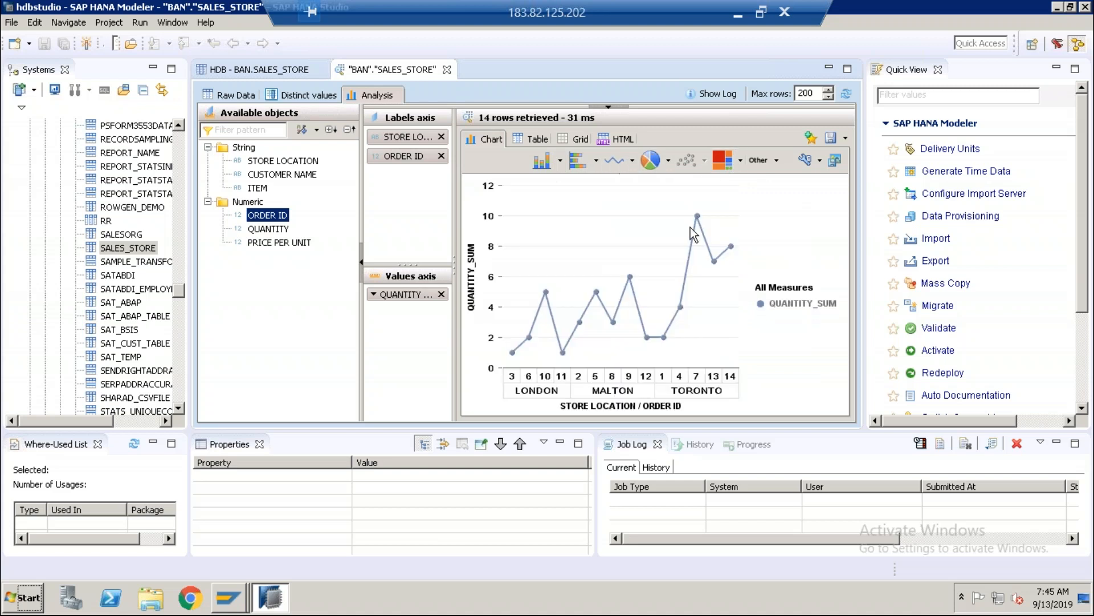
# Step: Collapse the HDB system's Catalog folder, expand its Content folder and browse the packages it contains
pyautogui.click(179, 145)
pyautogui.click(178, 139)
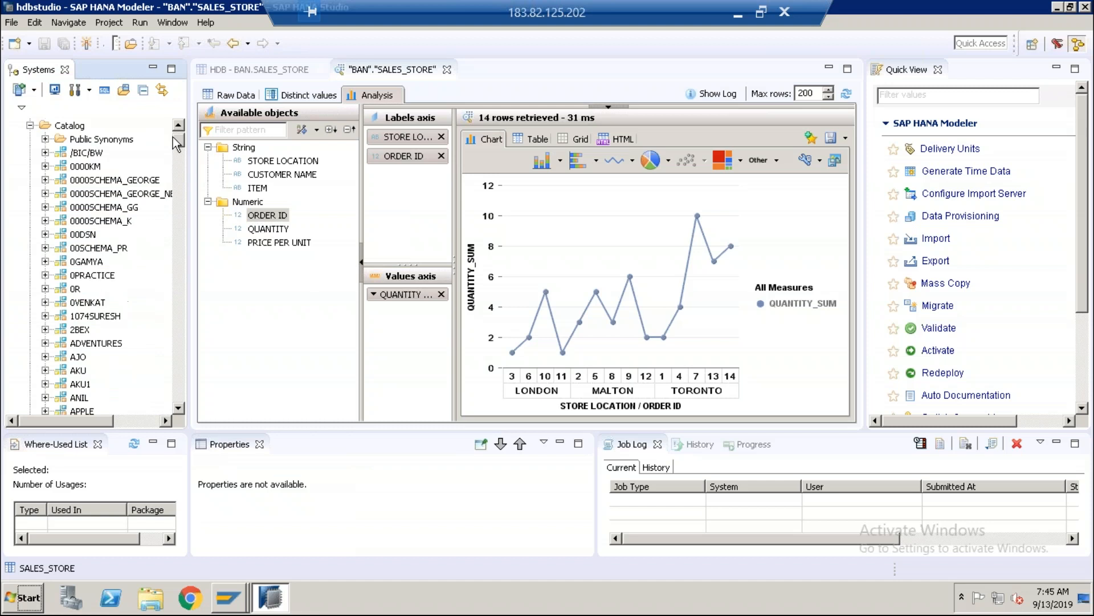
pyautogui.click(29, 125)
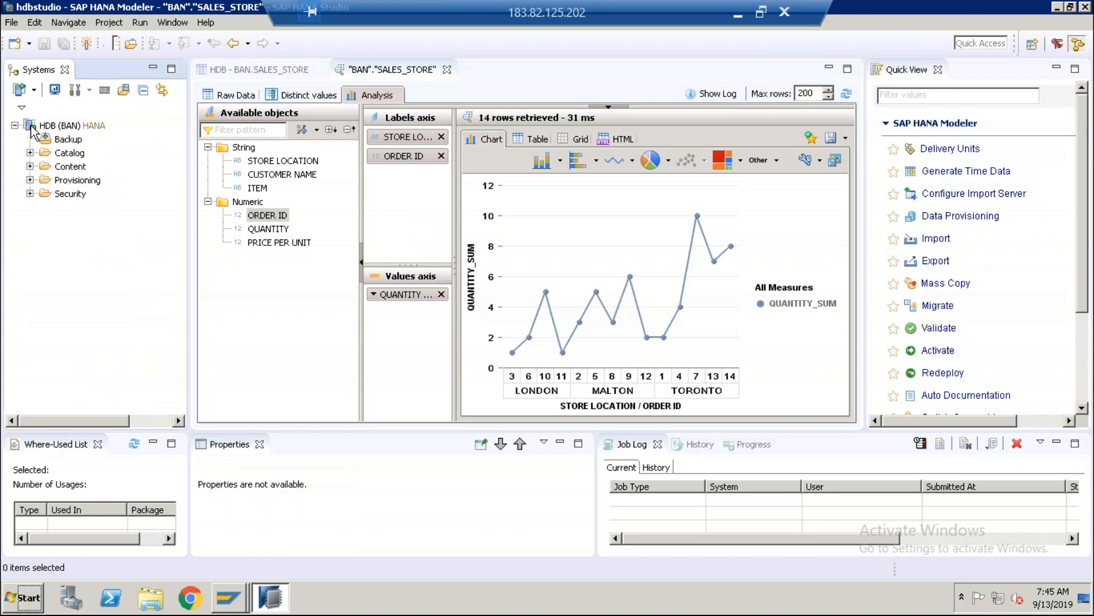
pyautogui.click(30, 166)
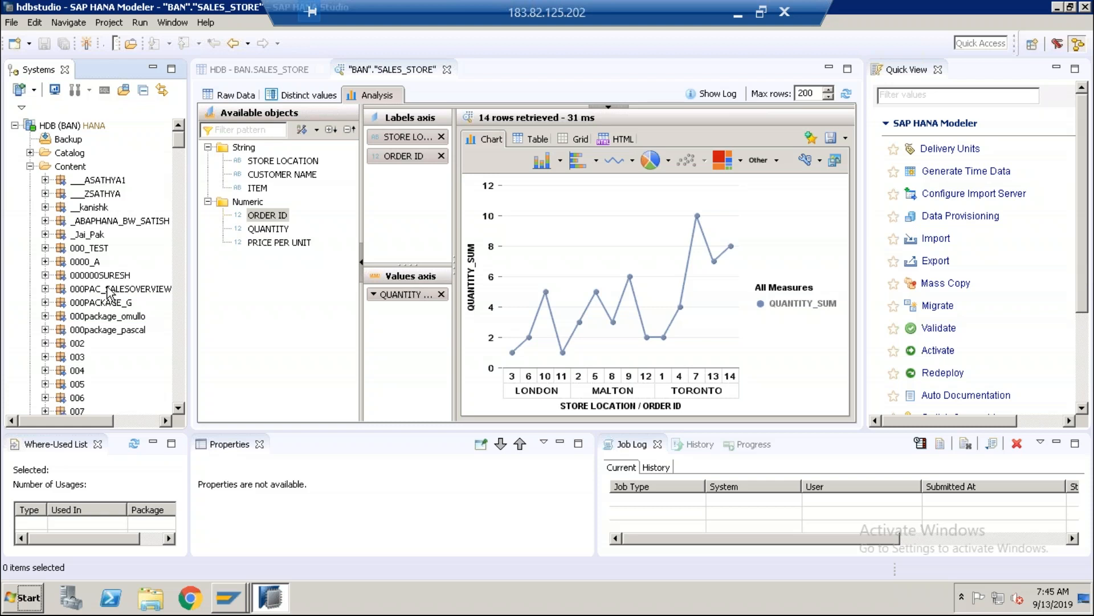
pyautogui.click(145, 329)
pyautogui.scroll(-1, 168, 327)
pyautogui.scroll(-3, 166, 325)
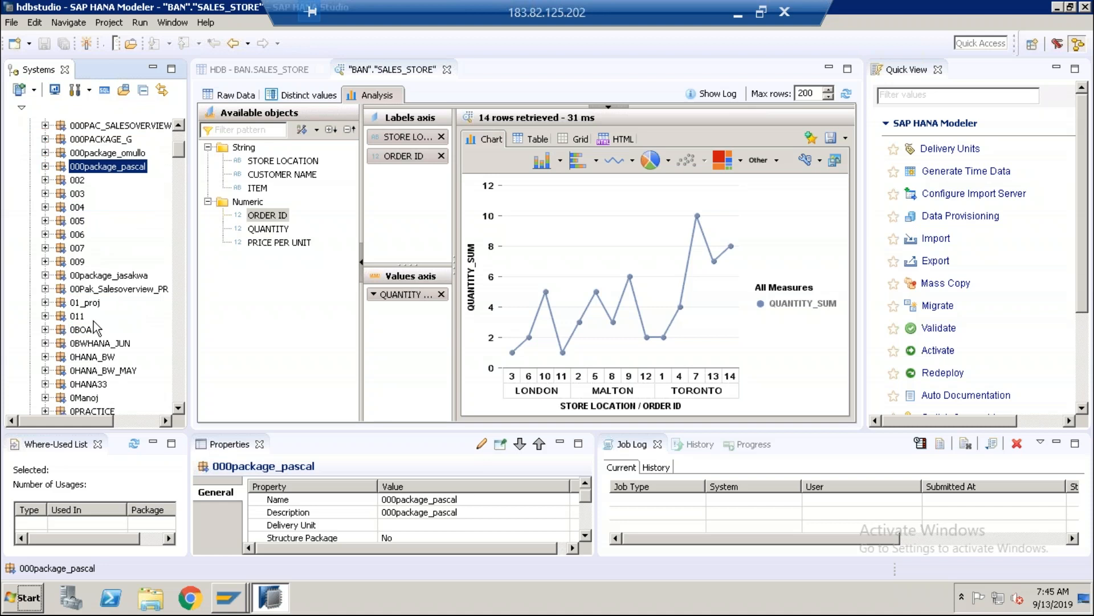
# Step: Examine the object types that can be created in the package listed just above 002, without creating any
pyautogui.rightClick(90, 168)
pyautogui.moveTo(122, 198)
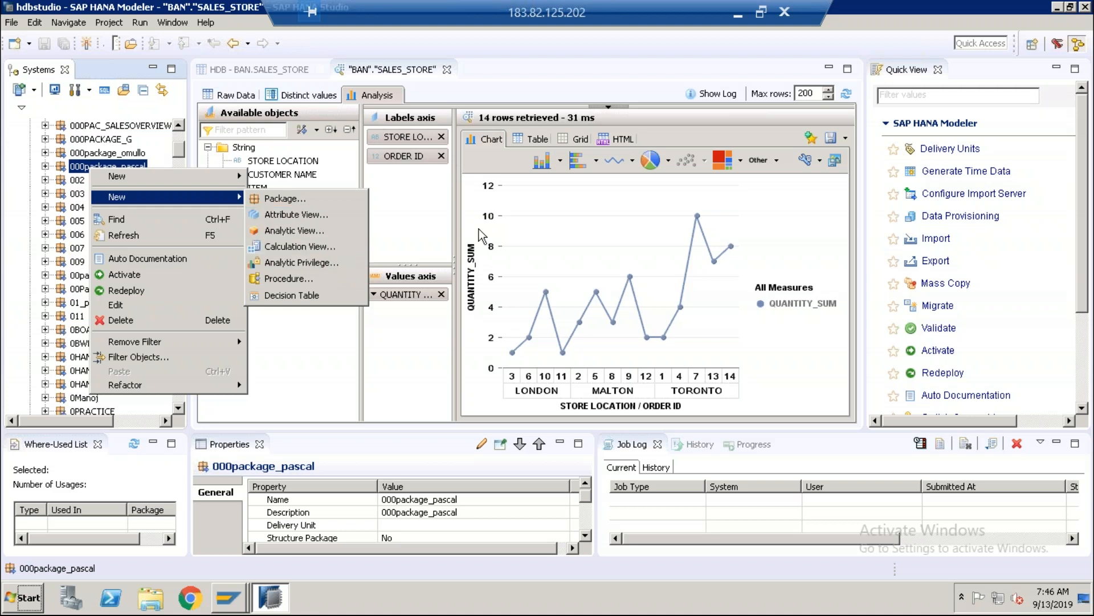
pyautogui.click(404, 239)
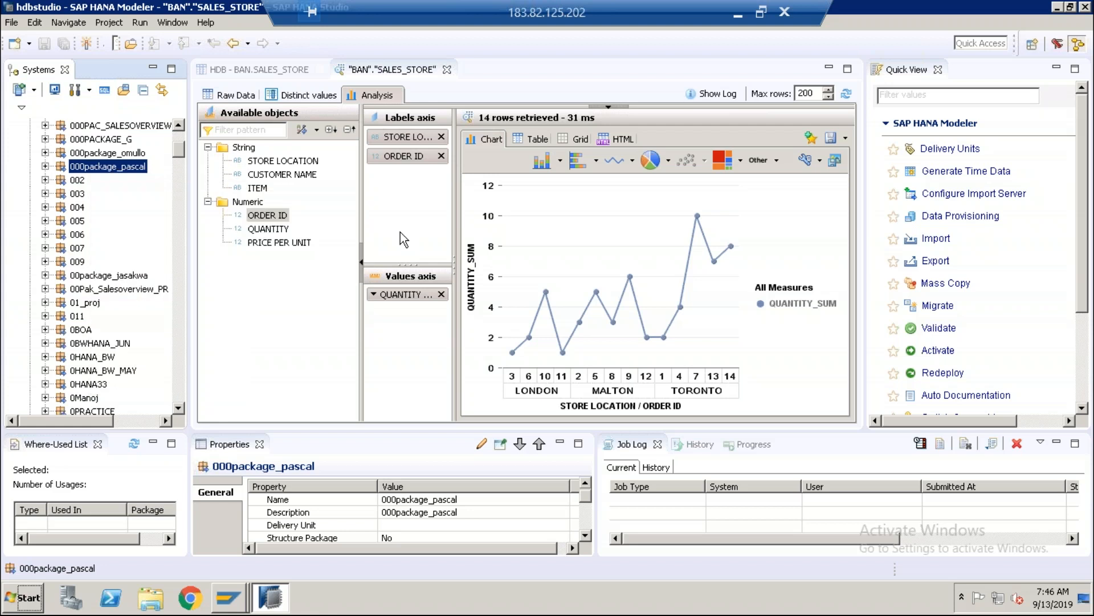
pyautogui.click(400, 232)
# Step: Minimize SAP HANA Studio and open the logon page of the FIORI_S4 desktop shortcut in Internet Explorer, continuing past the certificate warning
pyautogui.moveTo(263, 598)
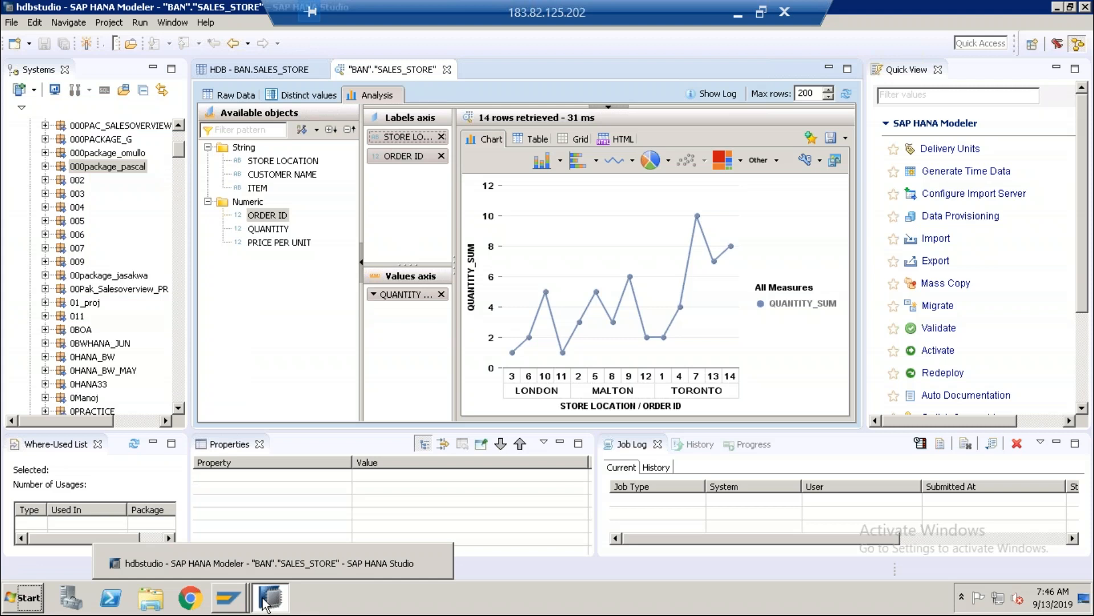
pyautogui.click(268, 597)
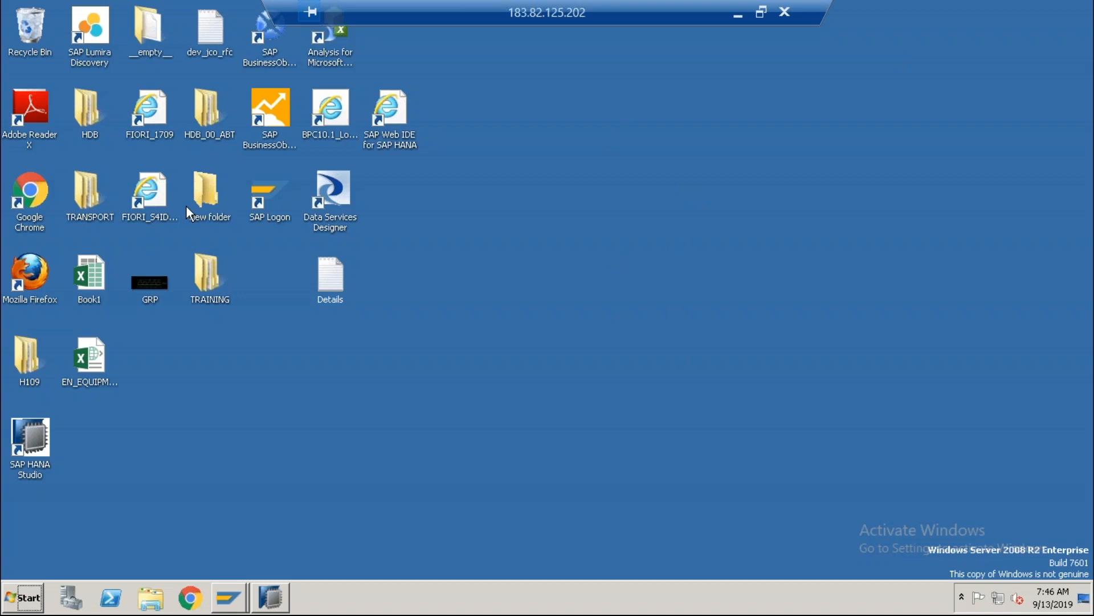
pyautogui.doubleClick(156, 206)
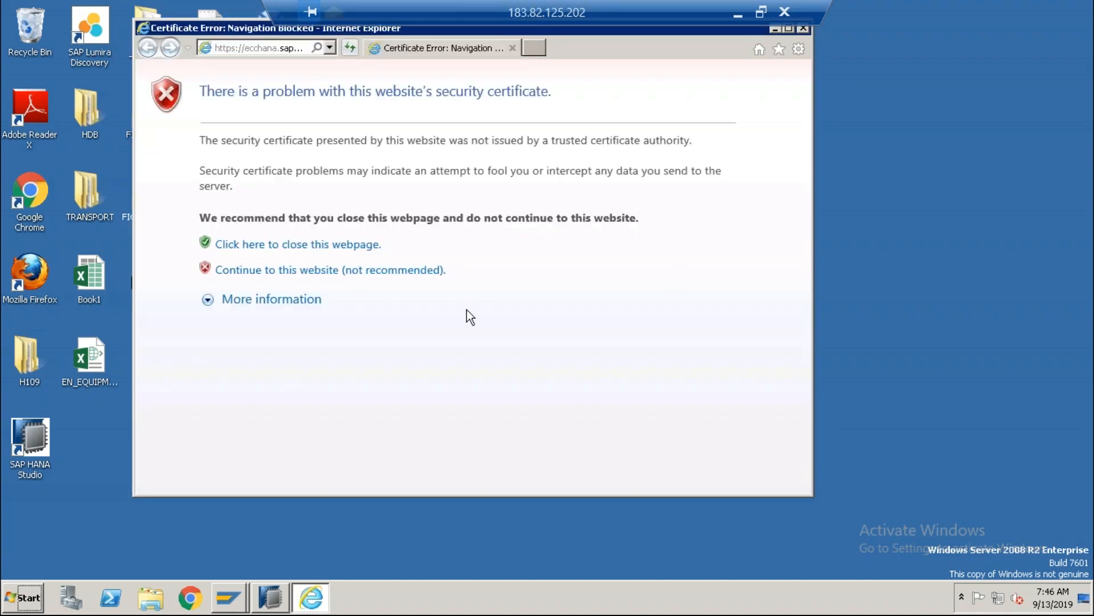
pyautogui.click(254, 271)
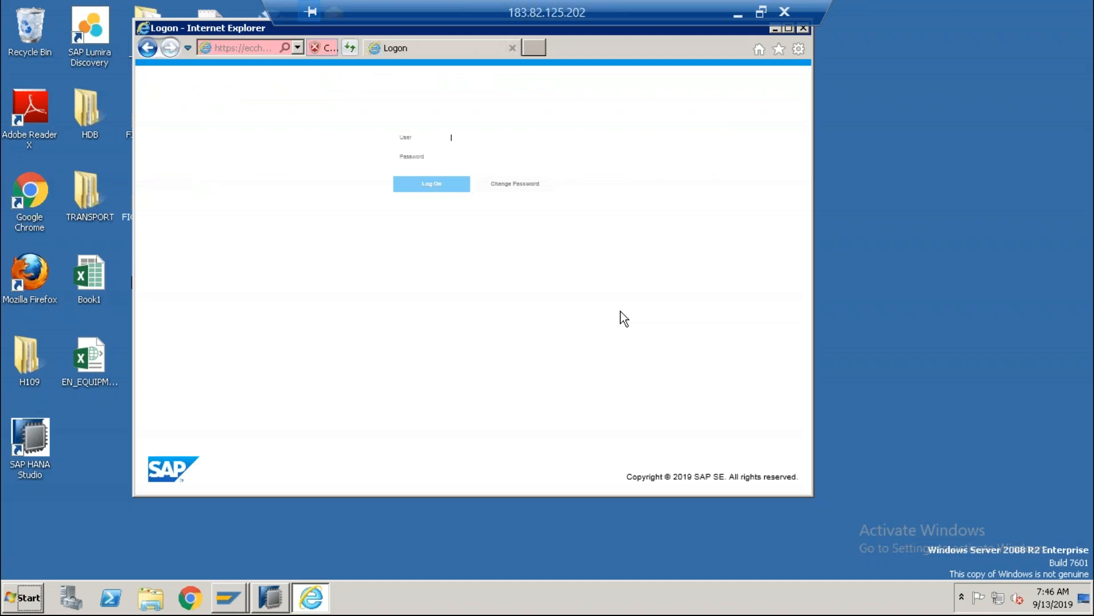